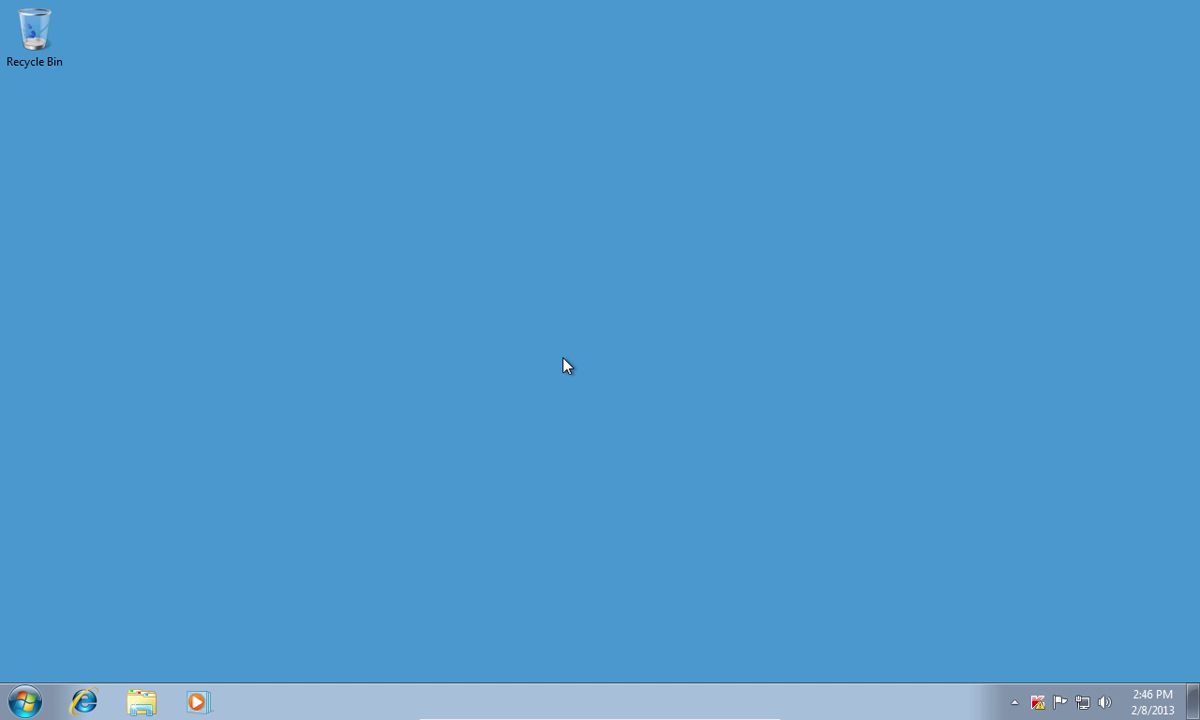
- Launch Internet Explorer from the taskbar icon
left_click(84, 701)
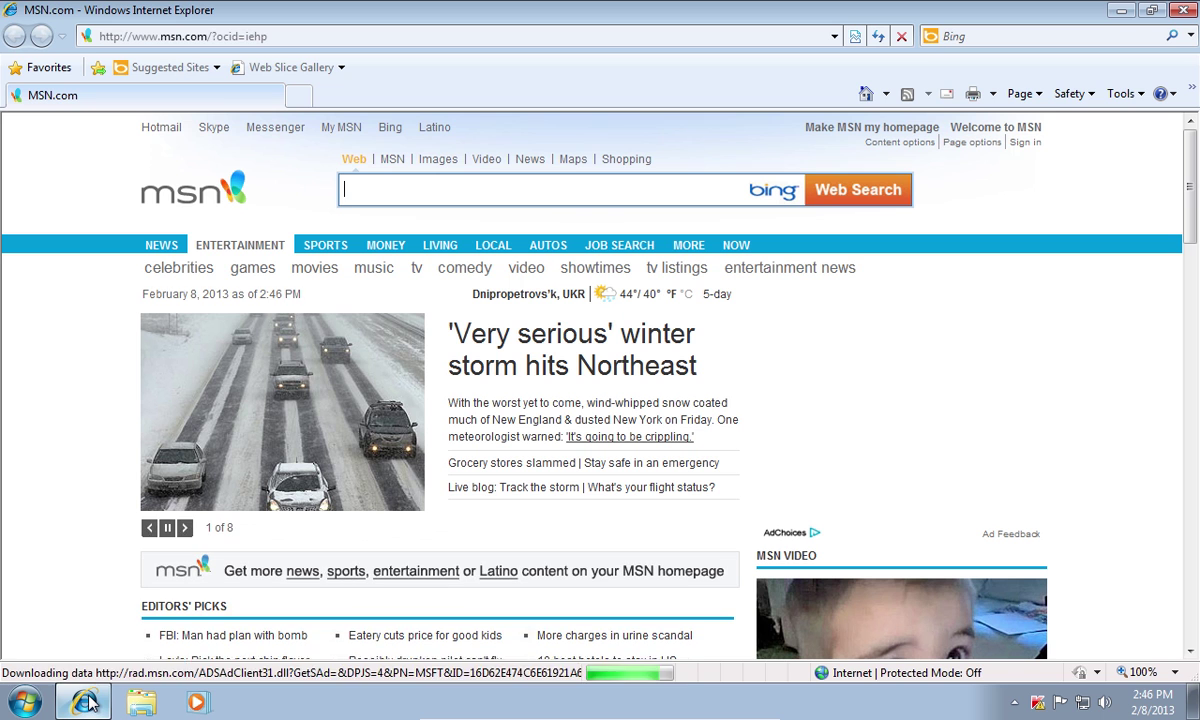
- Go to kaspersky.com in the browser
left_click(283, 36)
type("kasp")
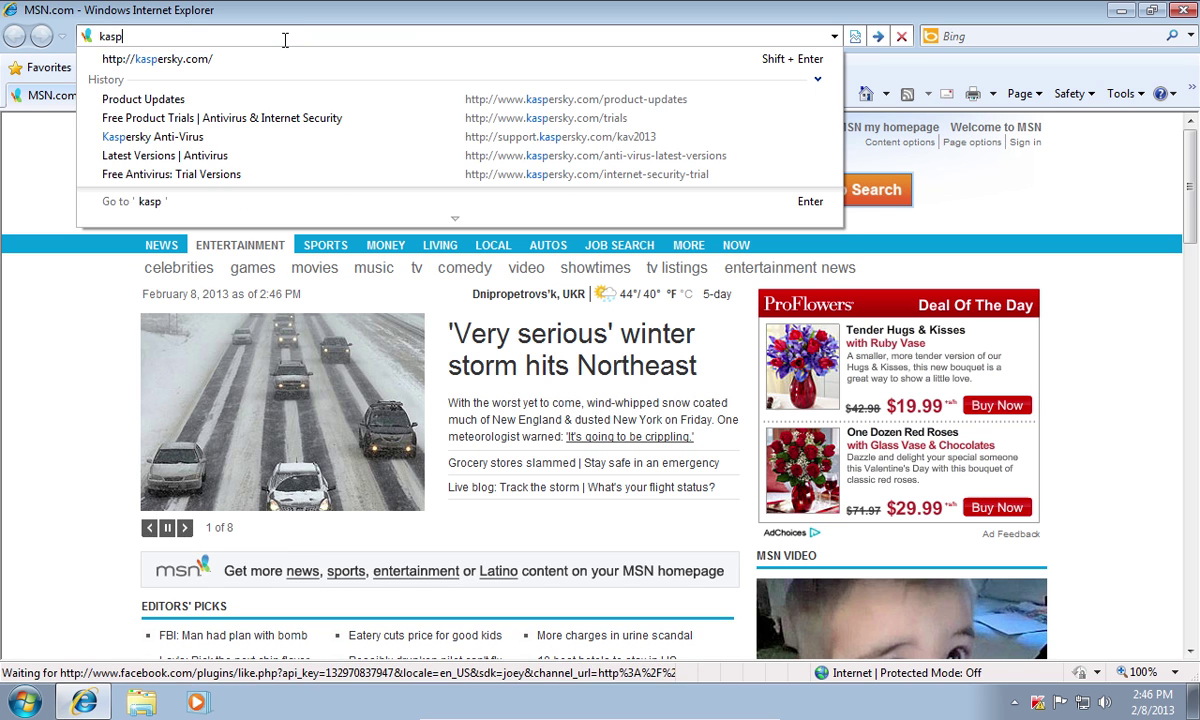
type("ersky.com")
key("Return")
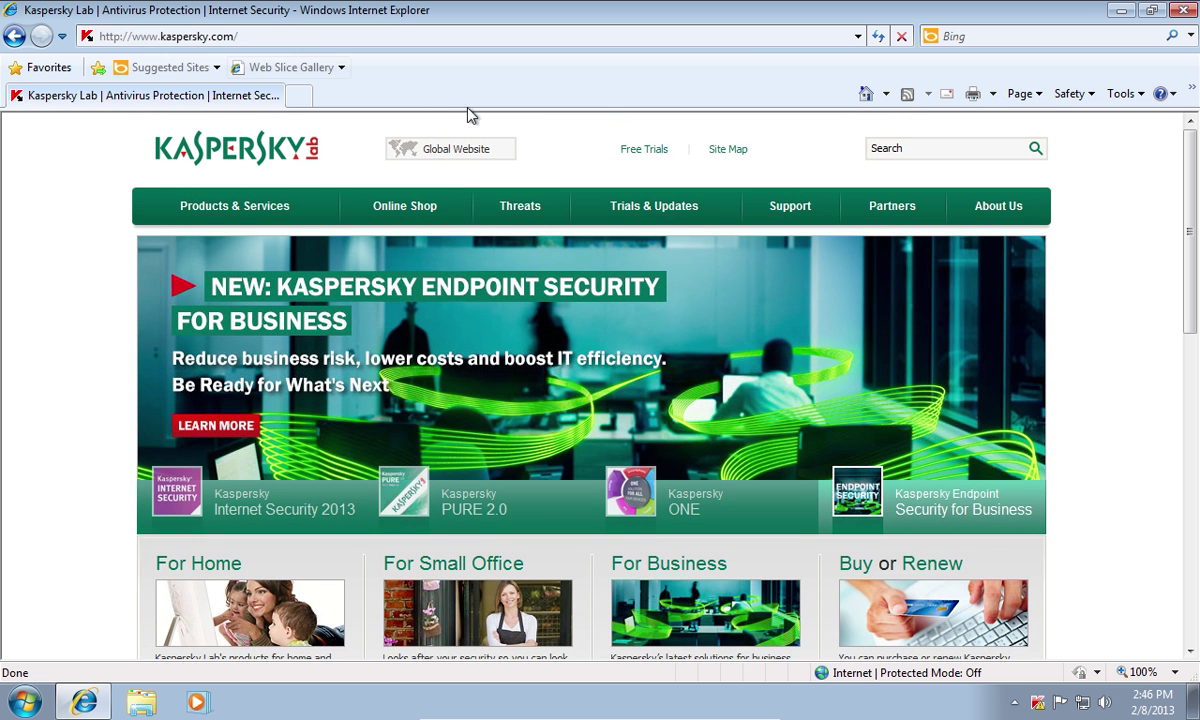
- Navigate Support > For Business > Administration to the Kaspersky Update Utility 2.0 page
left_click(788, 212)
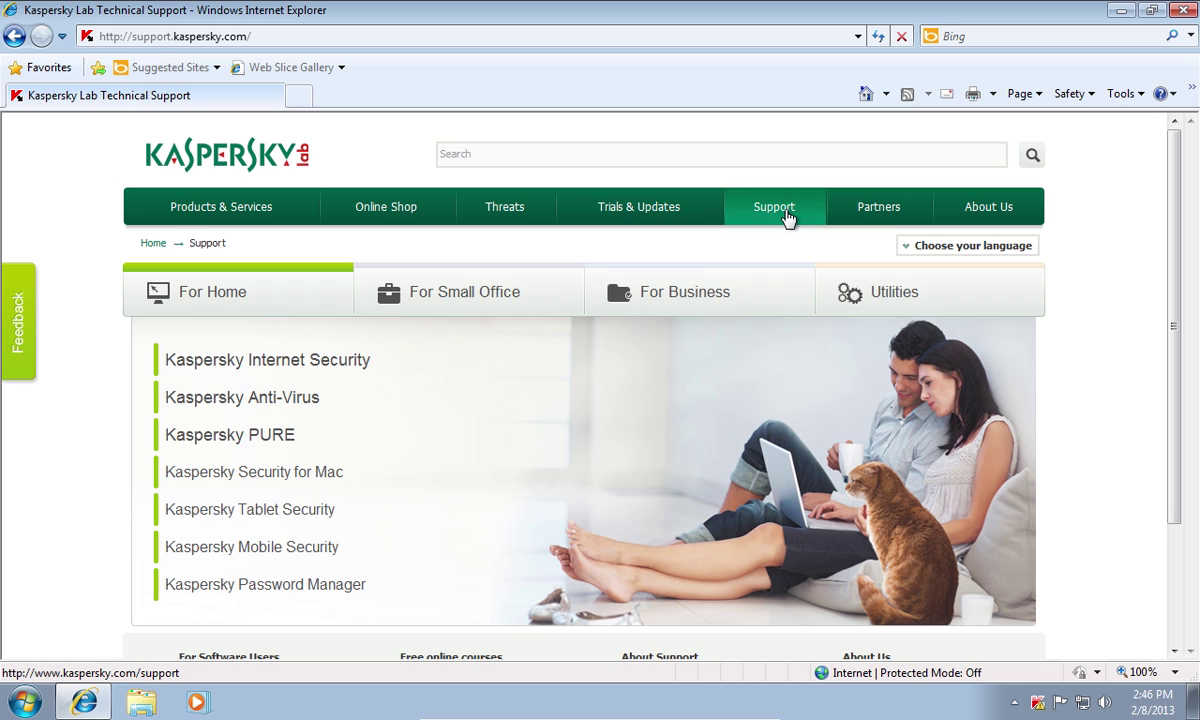
left_click(664, 298)
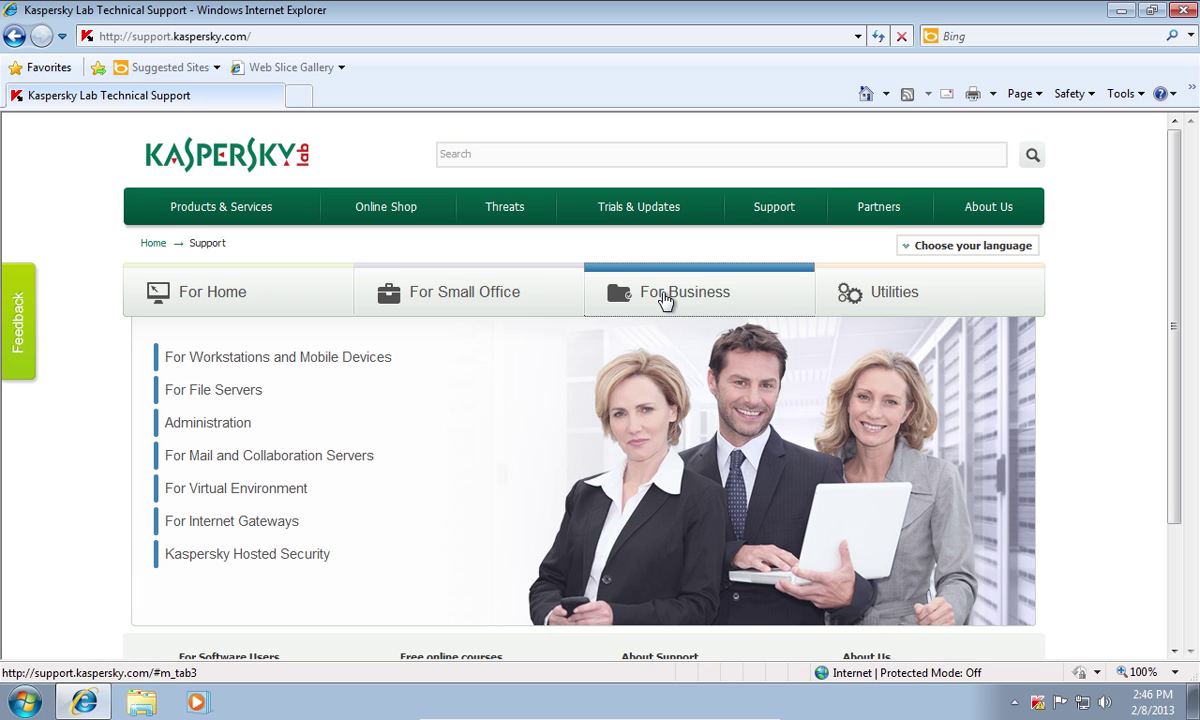
mouse_move(350, 422)
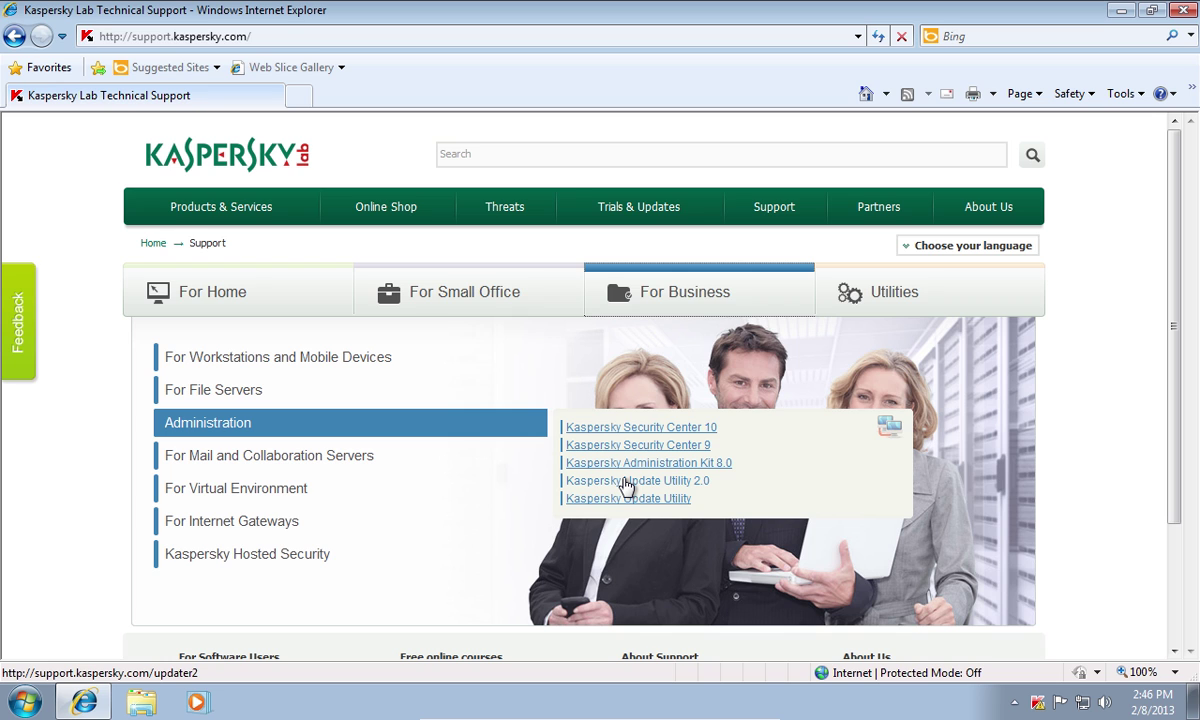
left_click(625, 485)
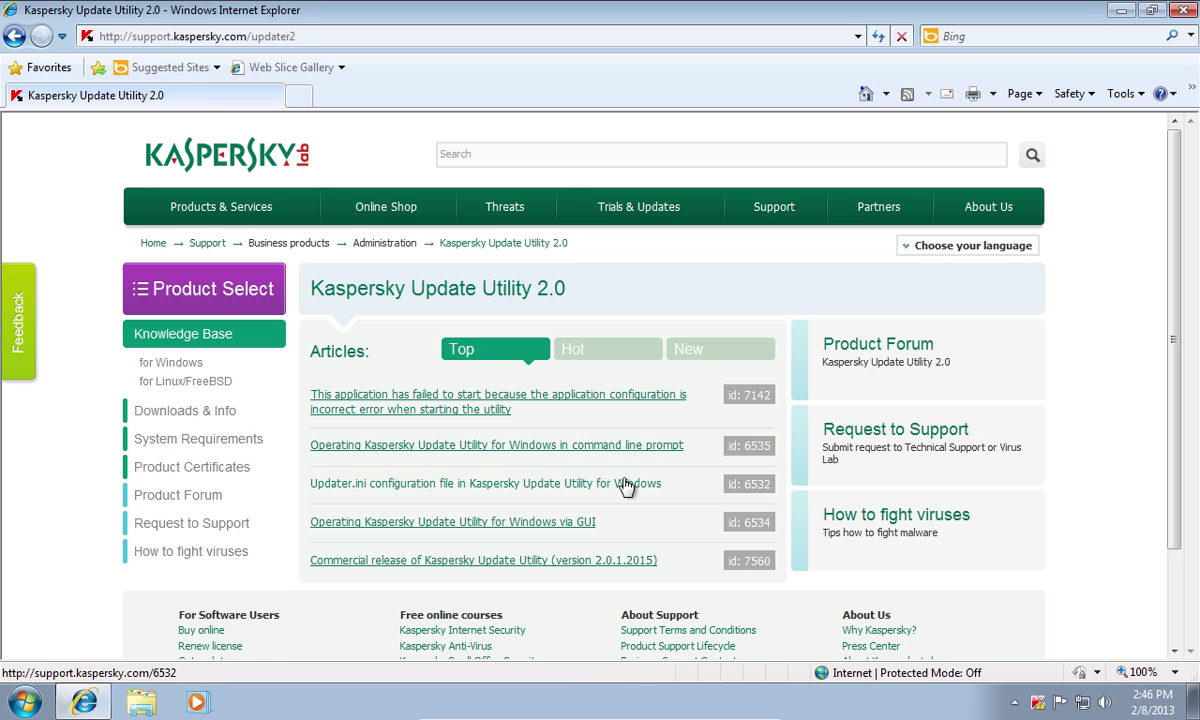
- Open the new-version article under New articles and proceed to the utility's download page
left_click(695, 352)
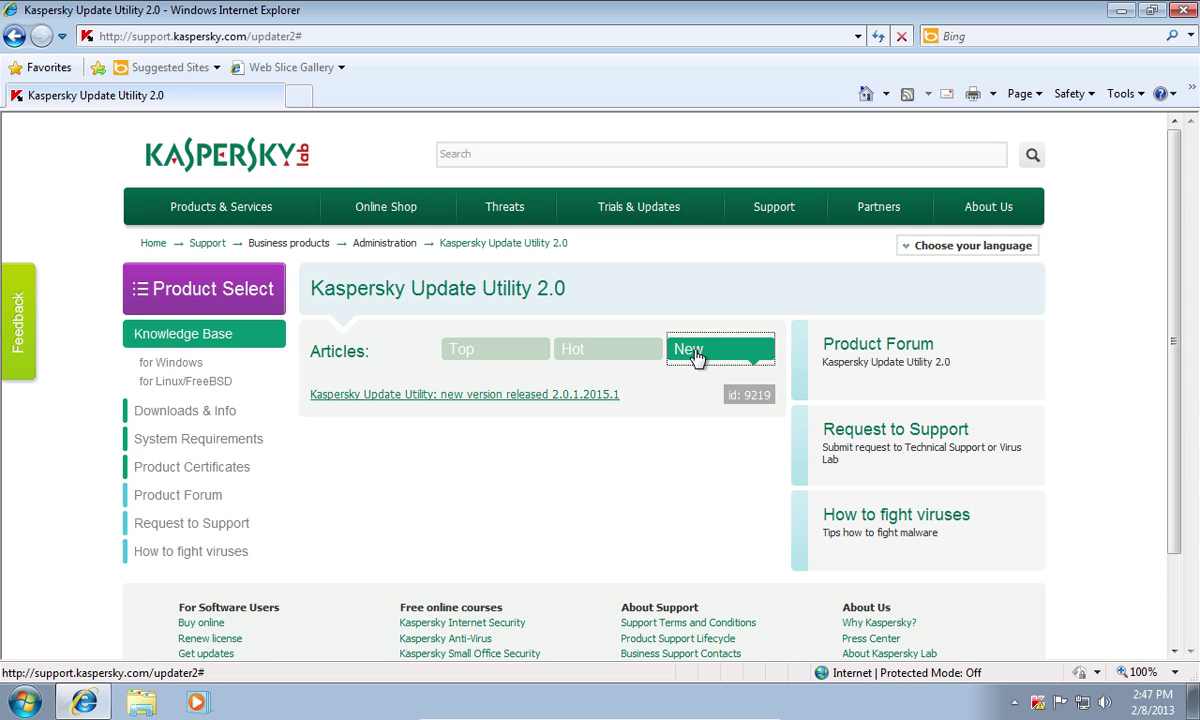
left_click(566, 398)
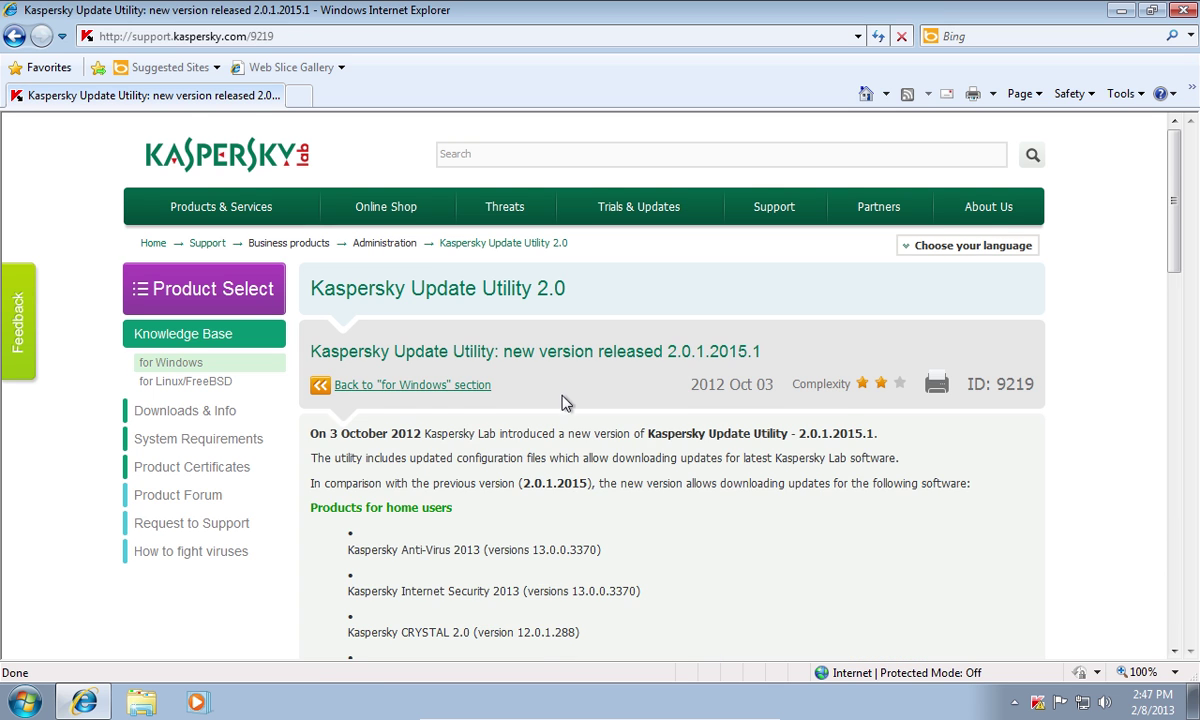
scroll(566, 400, "down", 3)
scroll(566, 420, "down", 3)
scroll(565, 428, "down", 5)
scroll(568, 420, "down", 2)
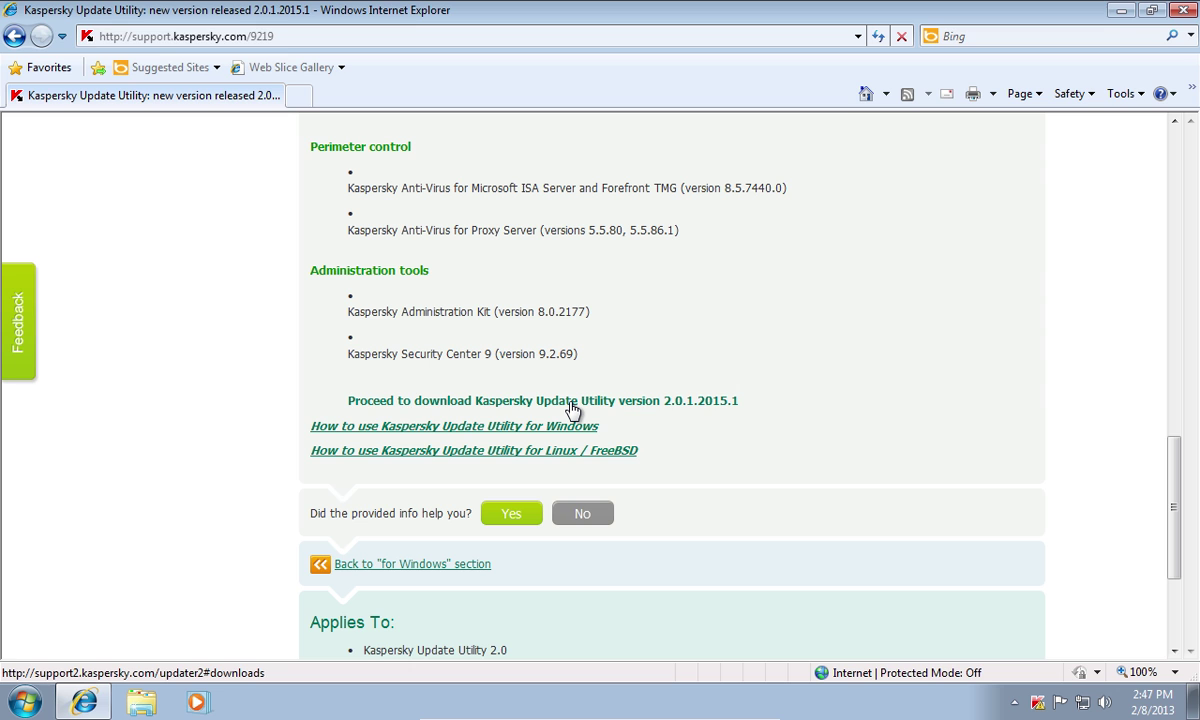
left_click(571, 406)
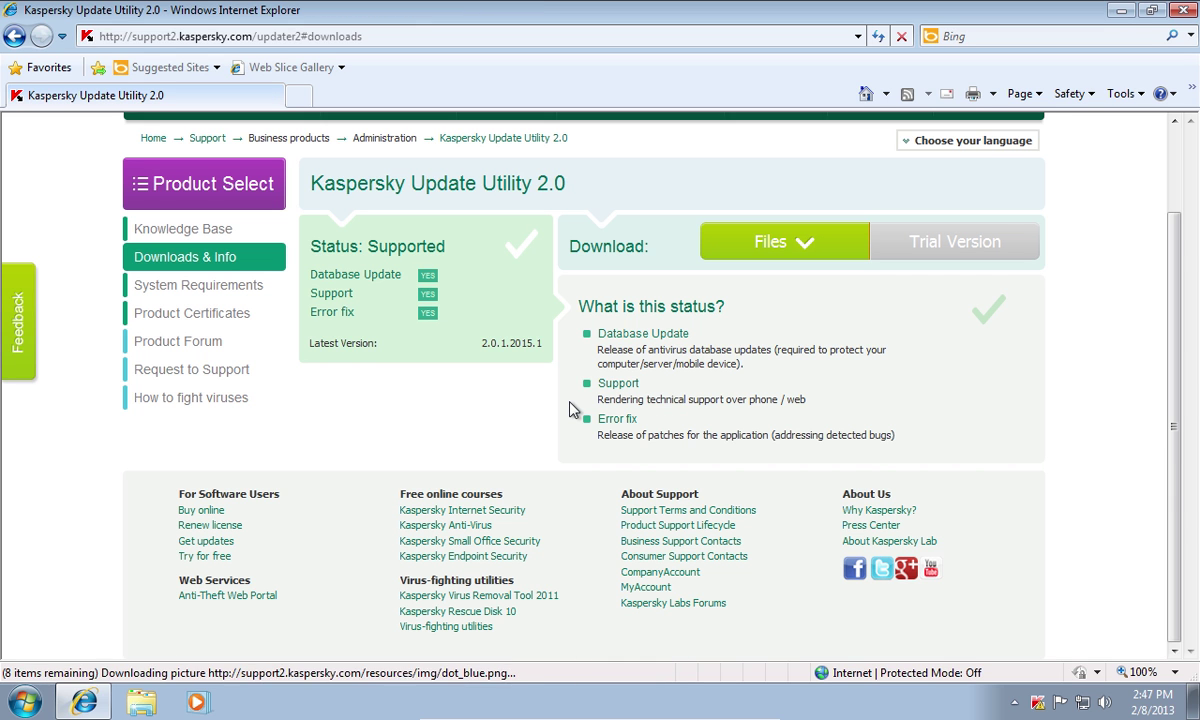
- Save the Windows updater zip from the Files tab to the Desktop, then minimize the browser
left_click(777, 247)
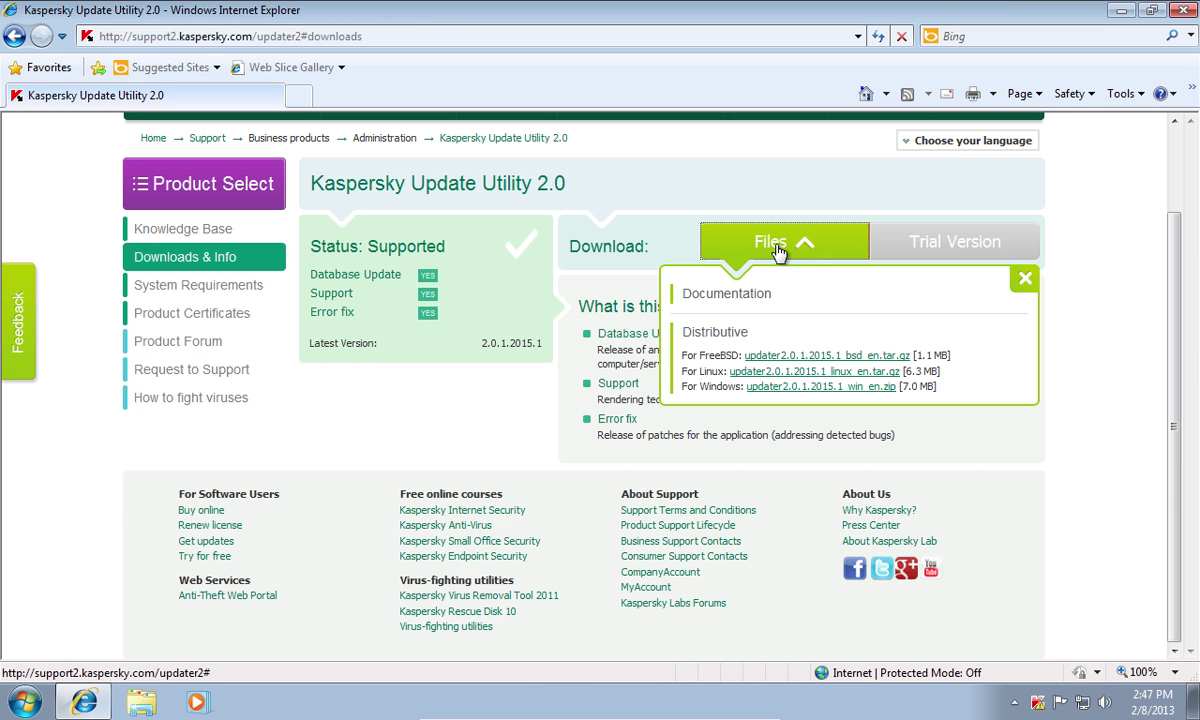
left_click(785, 389)
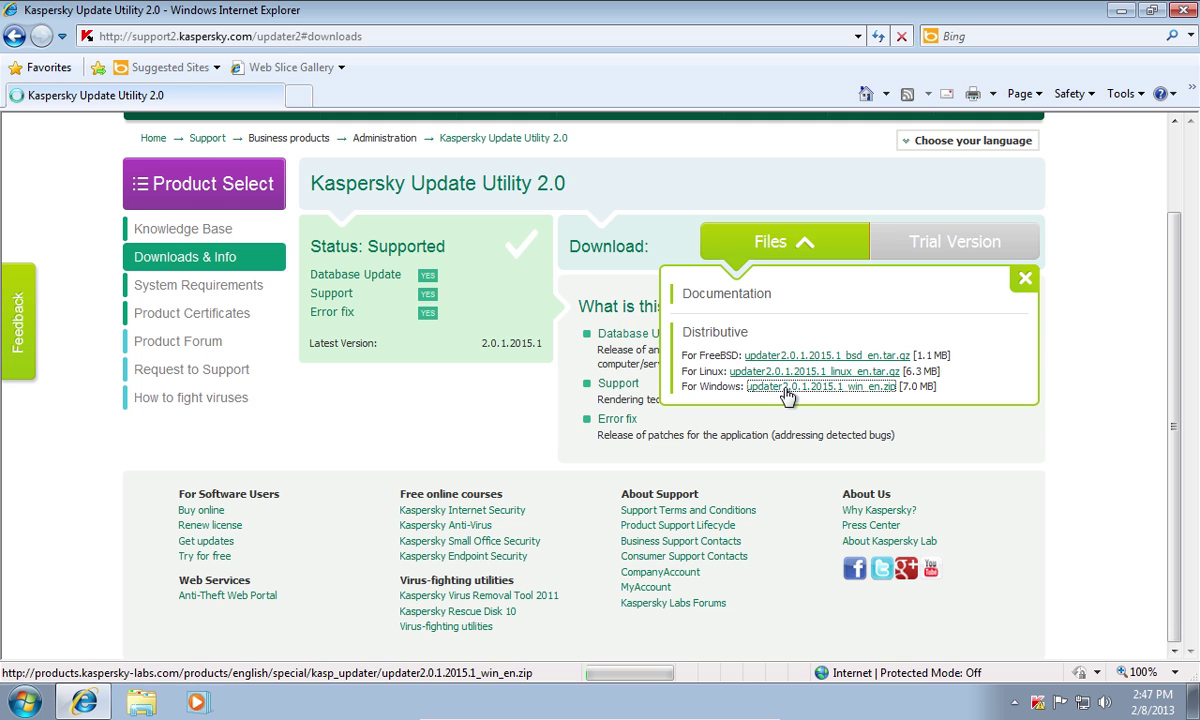
left_click(645, 354)
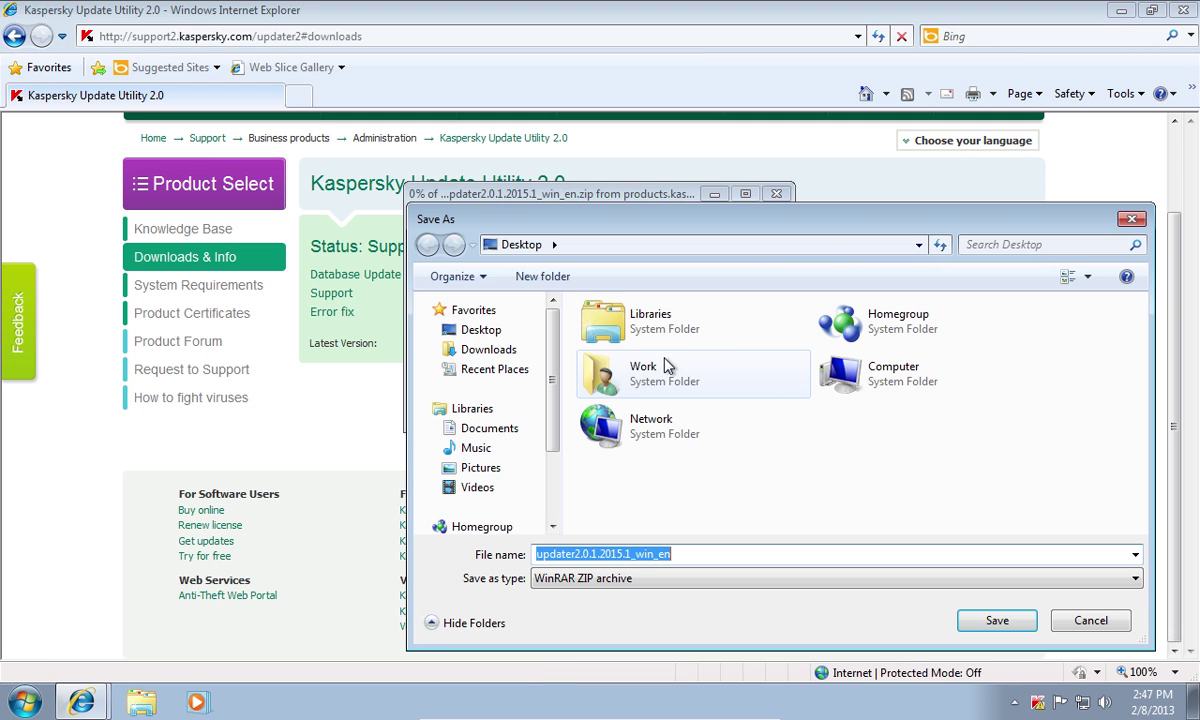
left_click(988, 622)
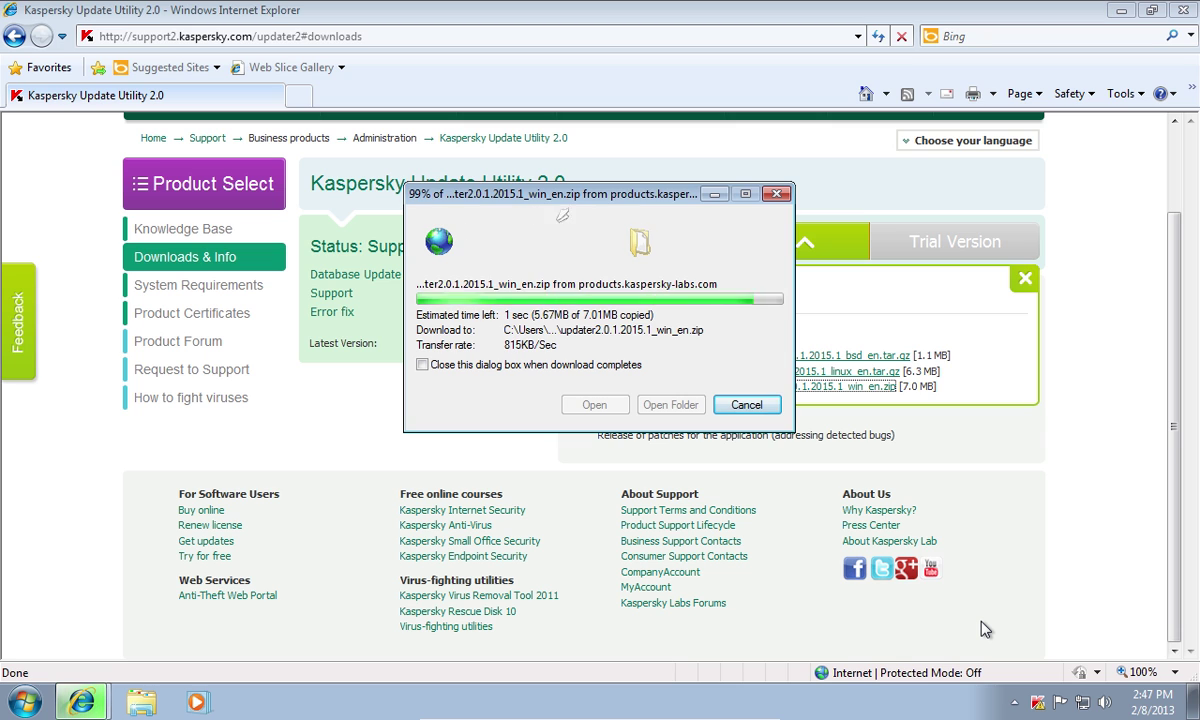
left_click(752, 405)
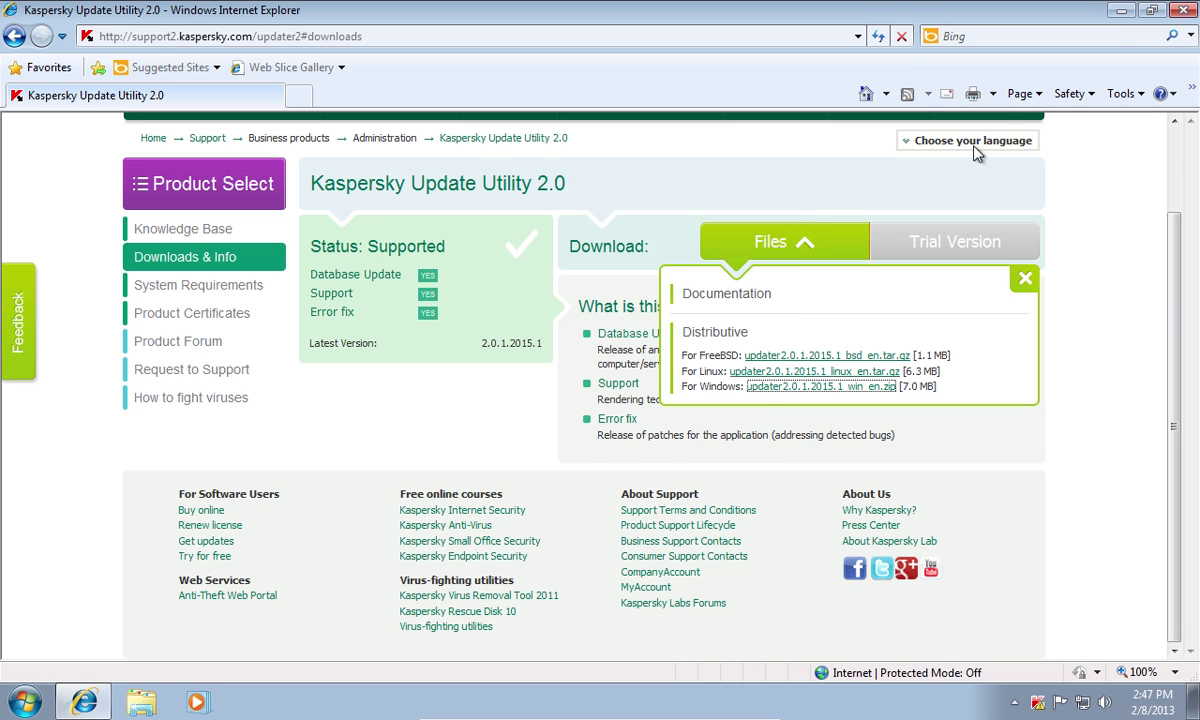
left_click(1120, 10)
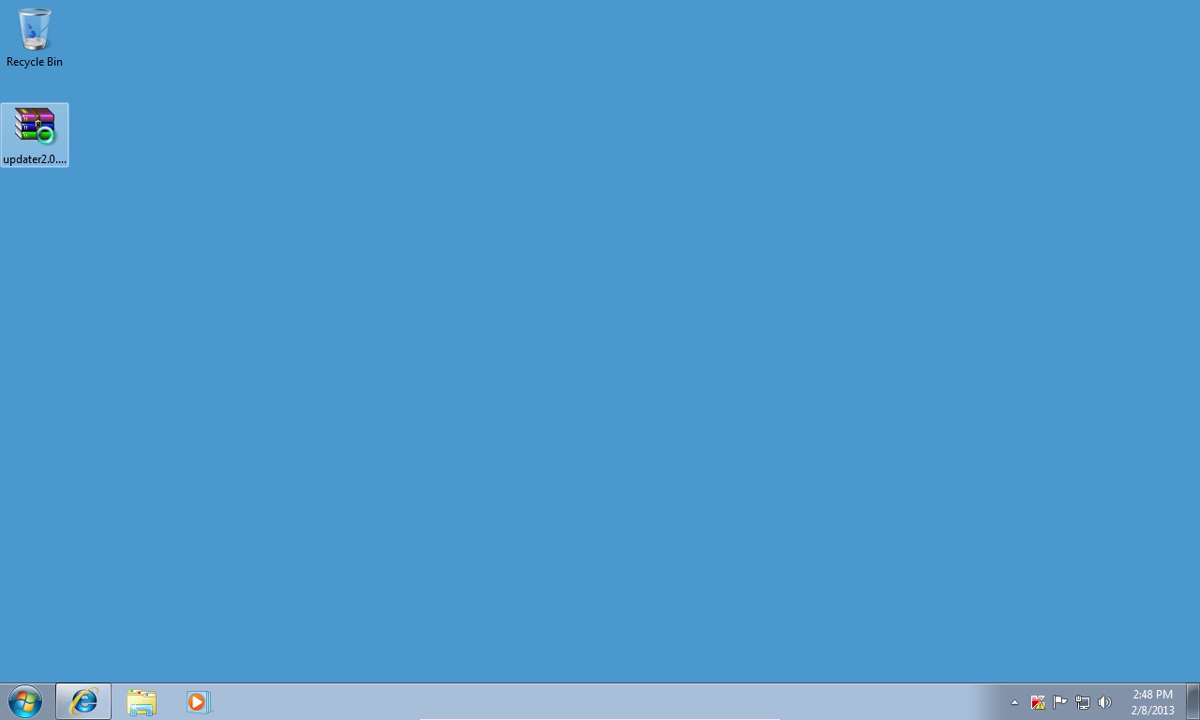
- Extract the updater2.0 archive onto the desktop with Extract Here
right_click(46, 140)
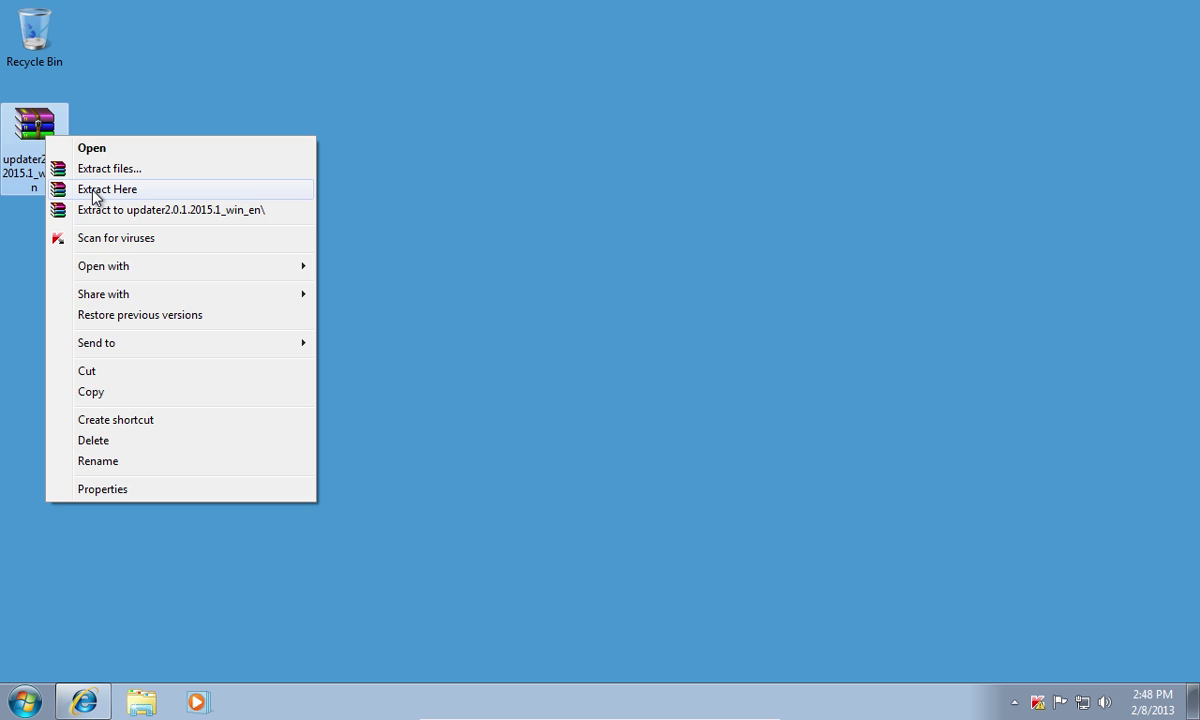
left_click(95, 192)
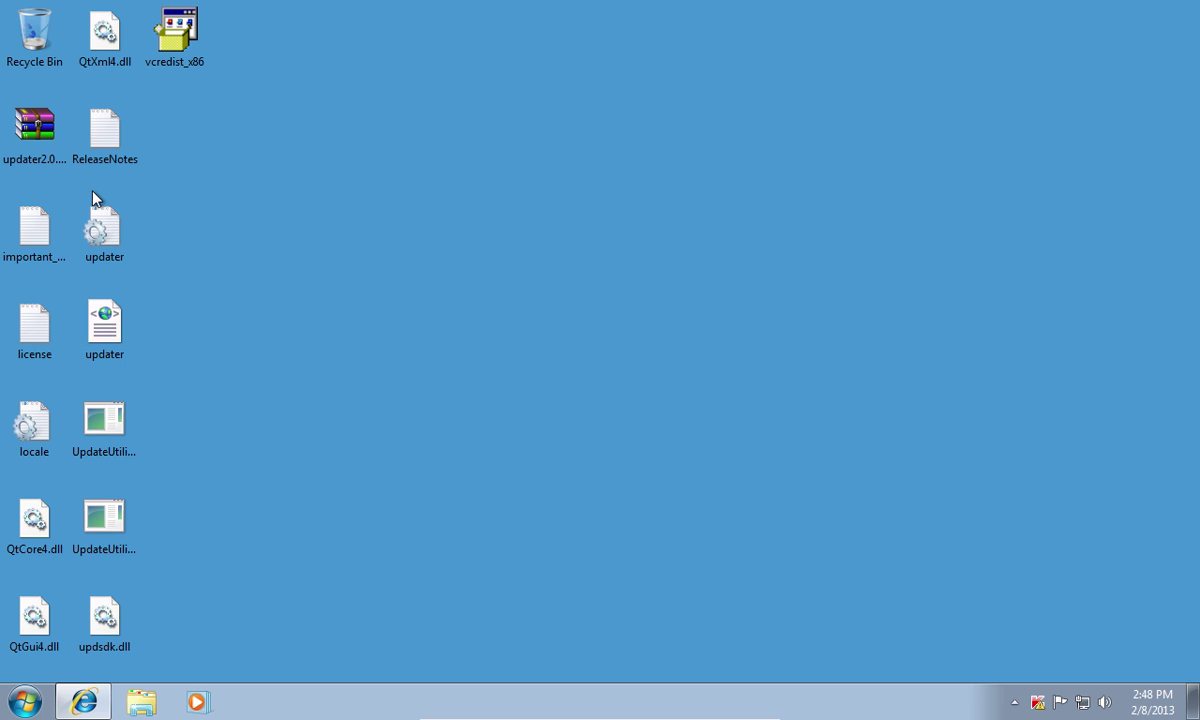
left_click(100, 430)
- Launch UpdateUtility-Gui, select Kaspersky Anti-Virus 13.0.0.3370, and download its updates
left_click(105, 520)
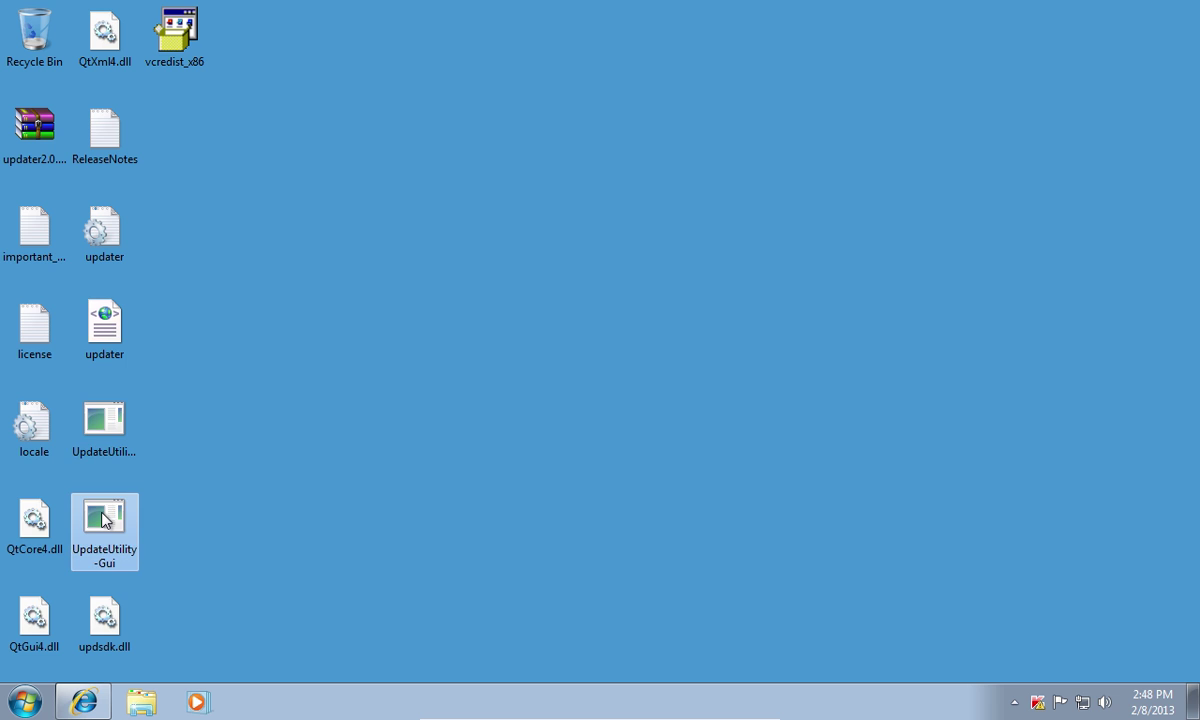
double_click(105, 520)
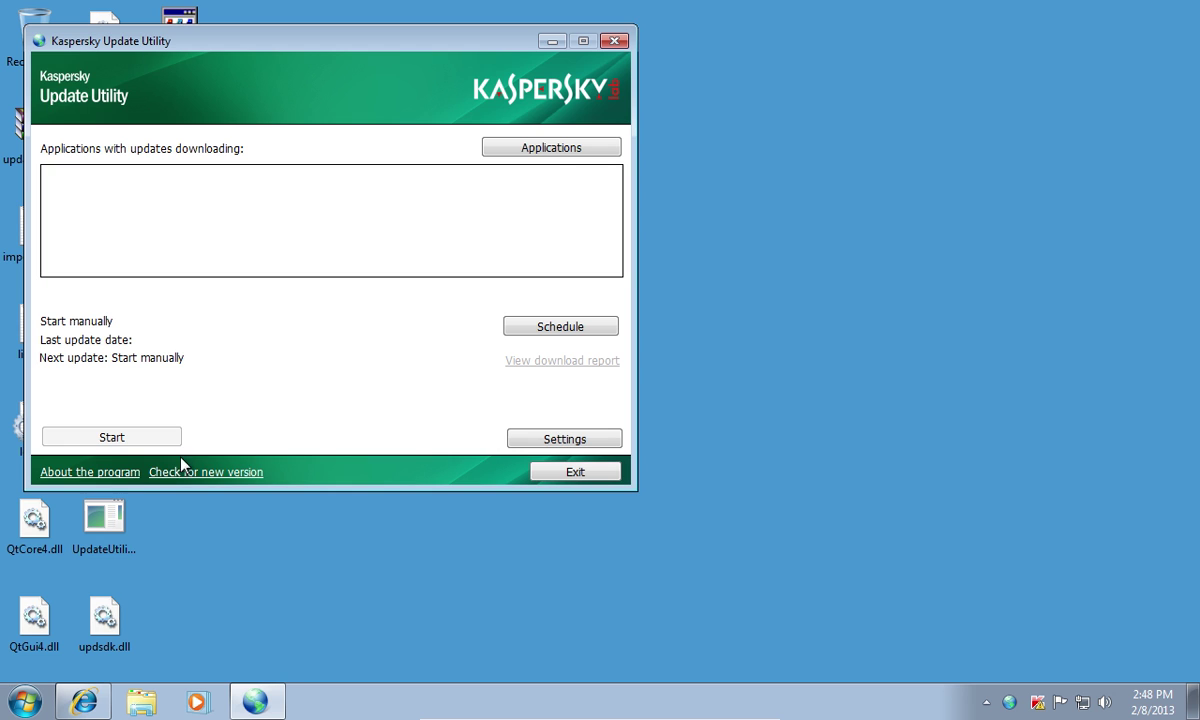
left_click(550, 148)
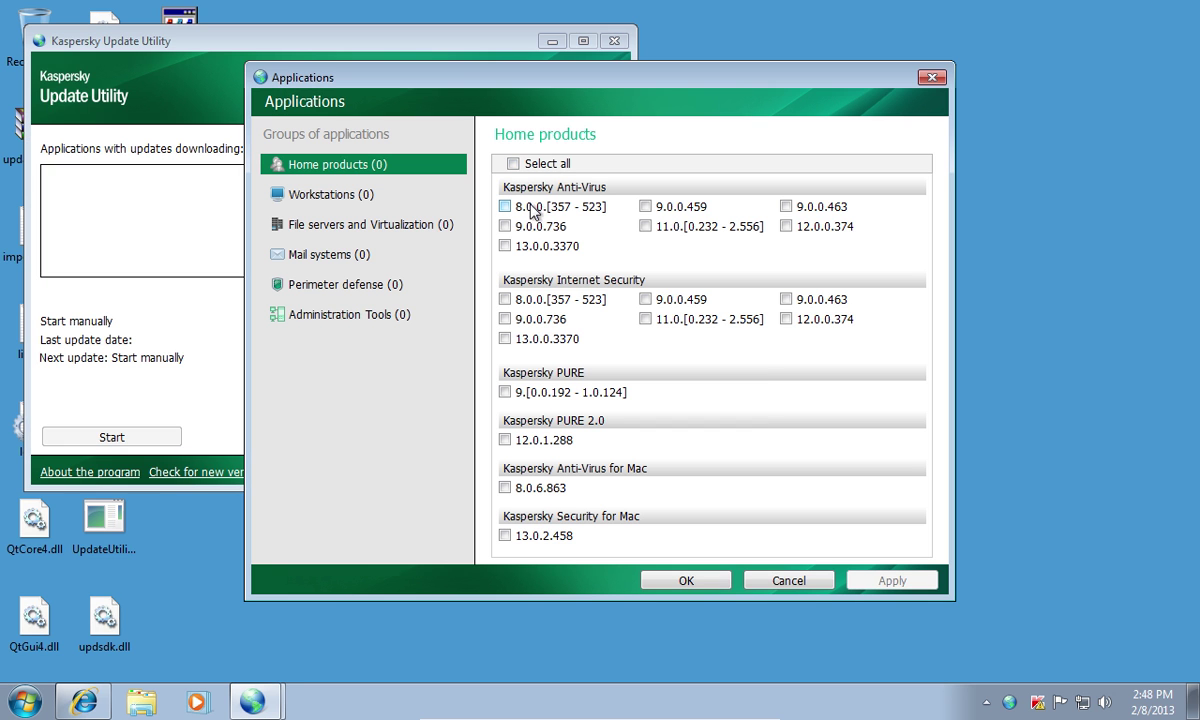
left_click(505, 246)
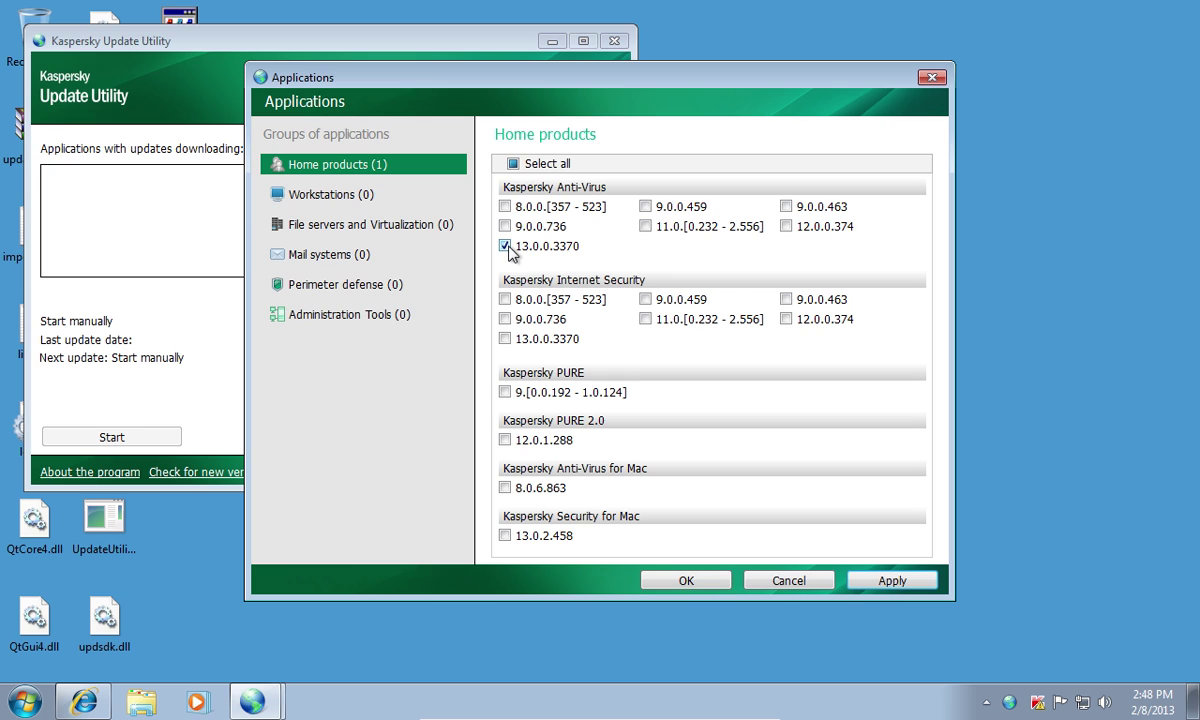
left_click(874, 581)
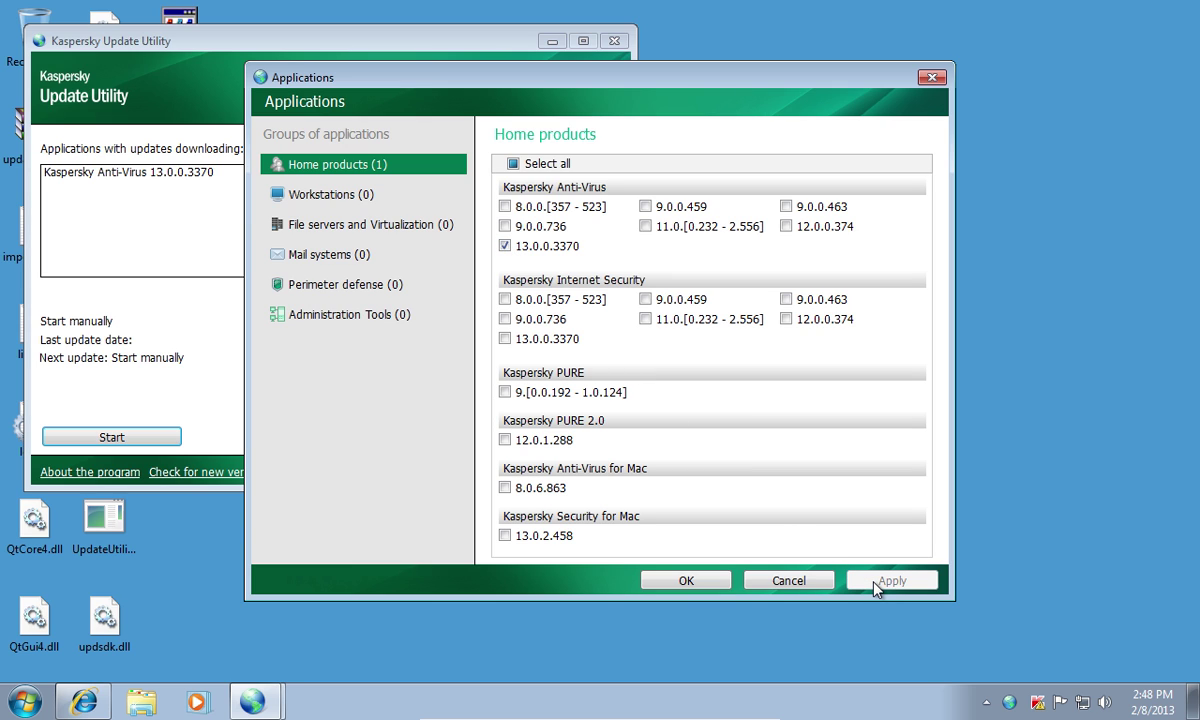
left_click(661, 585)
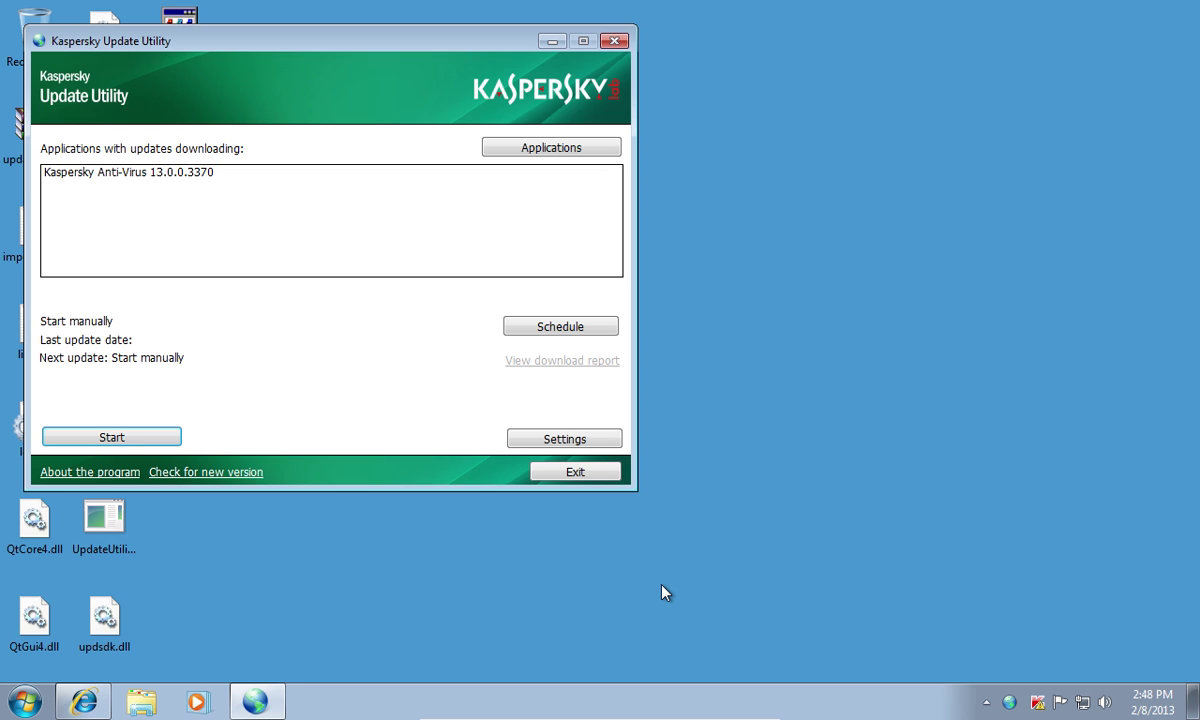
left_click(128, 441)
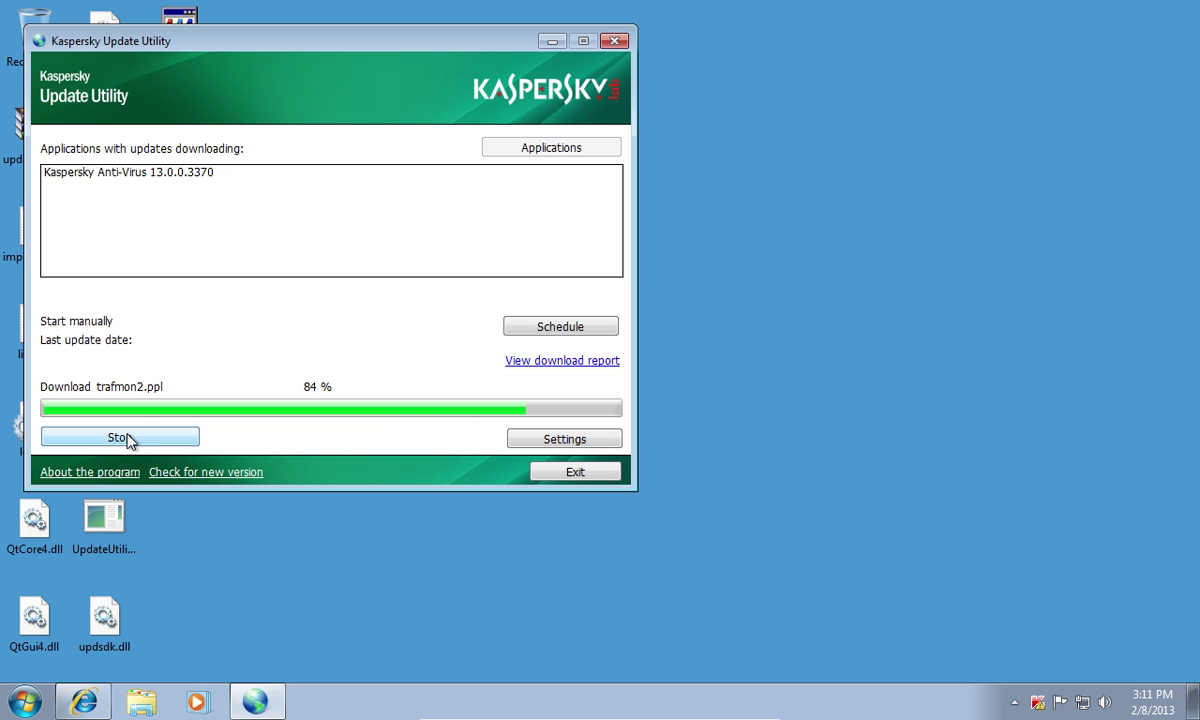
left_click(552, 41)
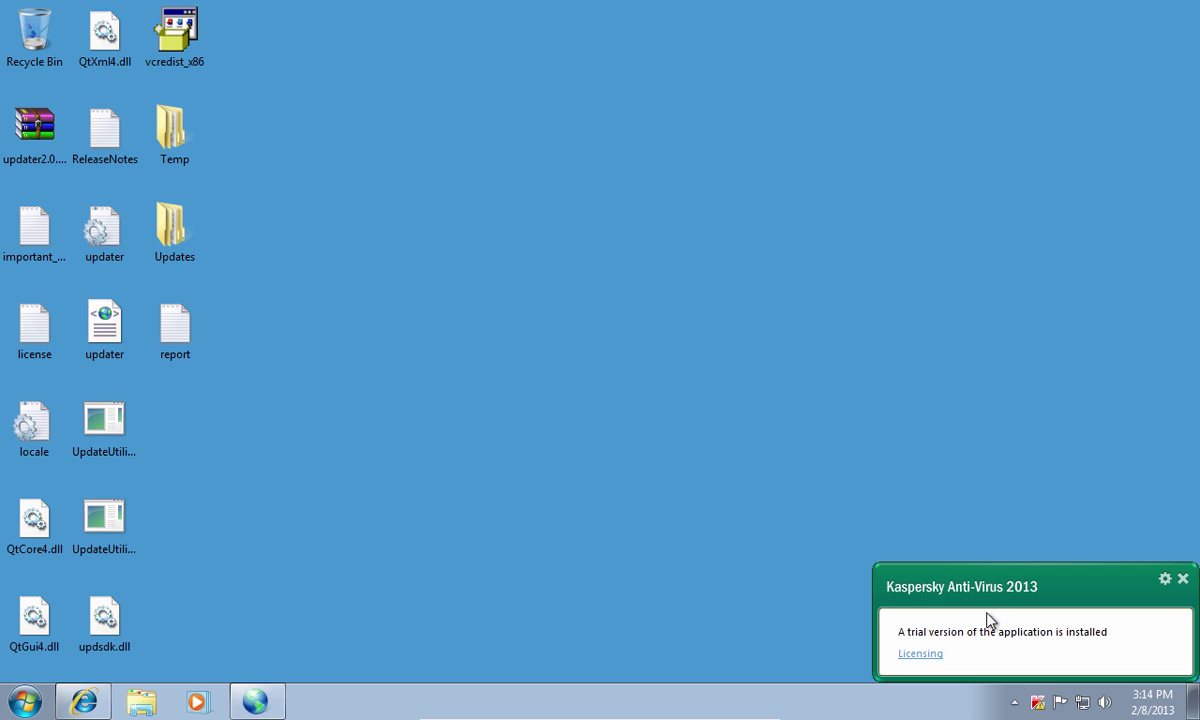
- Open Kaspersky Anti-Virus from the tray and reach Settings > Update > Update source
right_click(1037, 703)
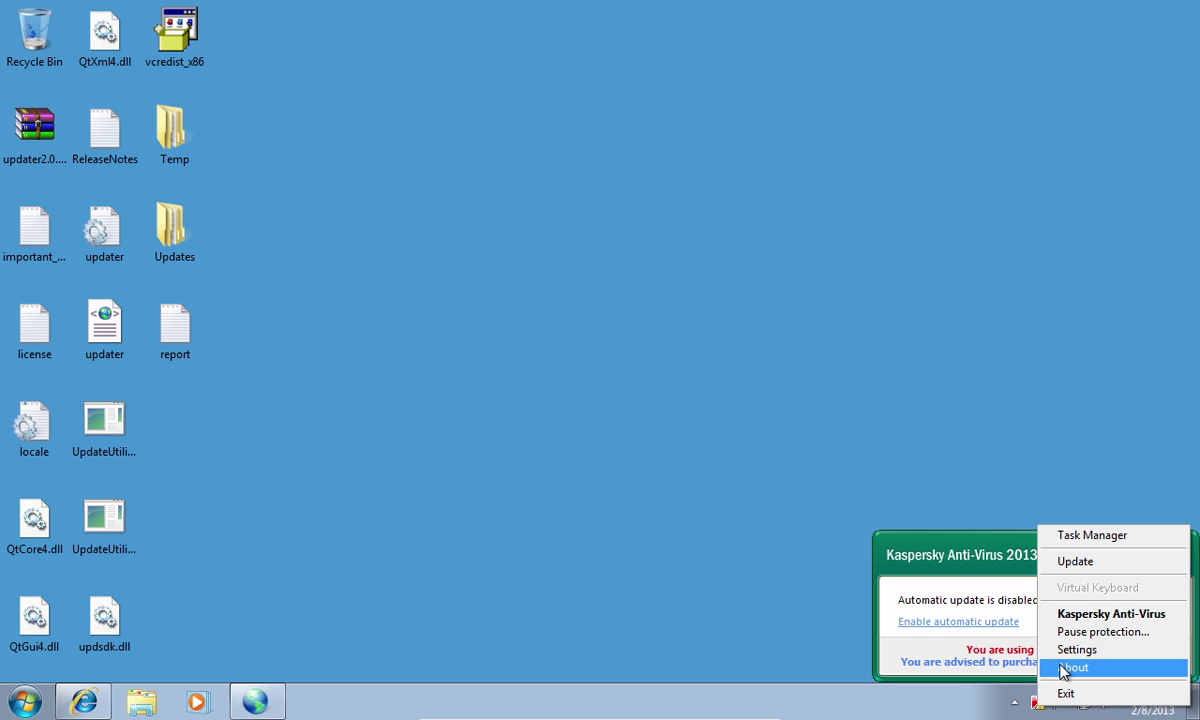
left_click(1077, 616)
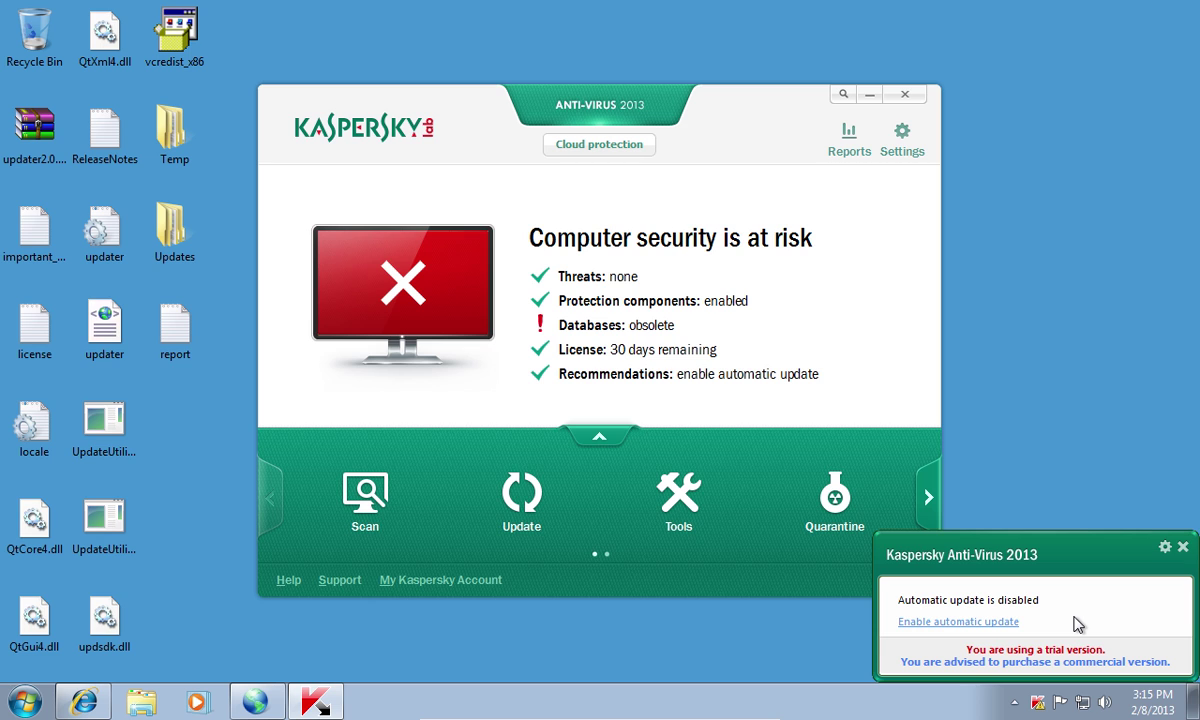
left_click(901, 148)
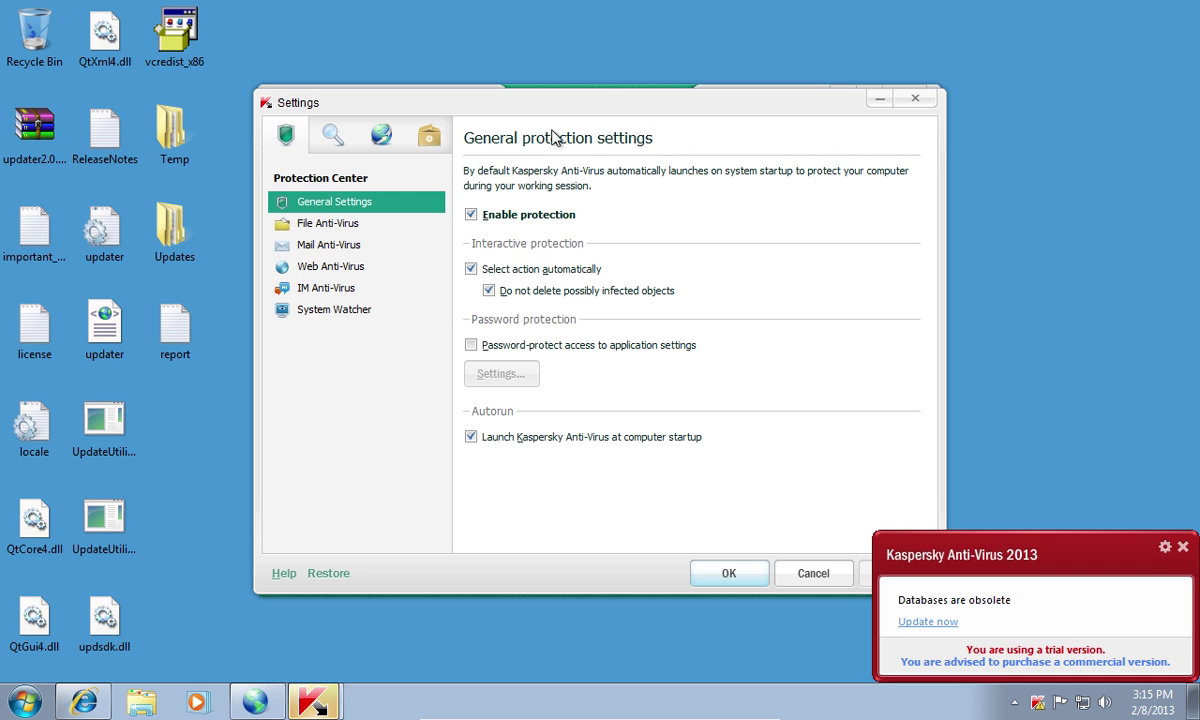
left_click(381, 136)
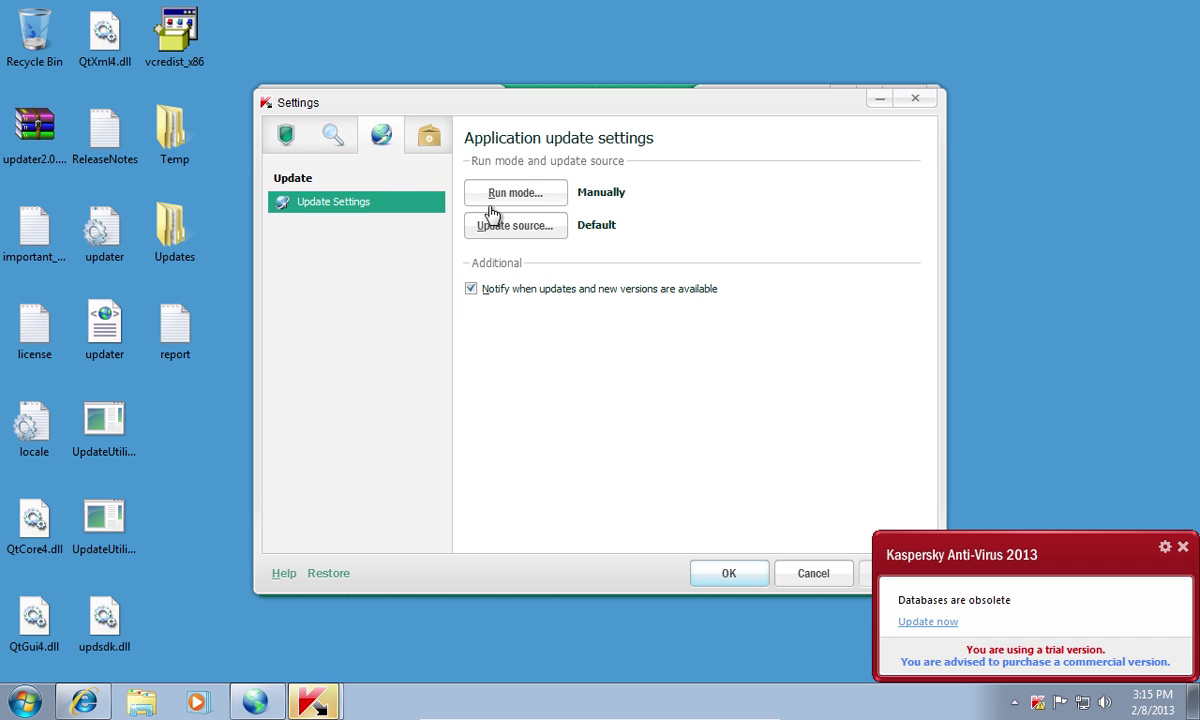
left_click(515, 226)
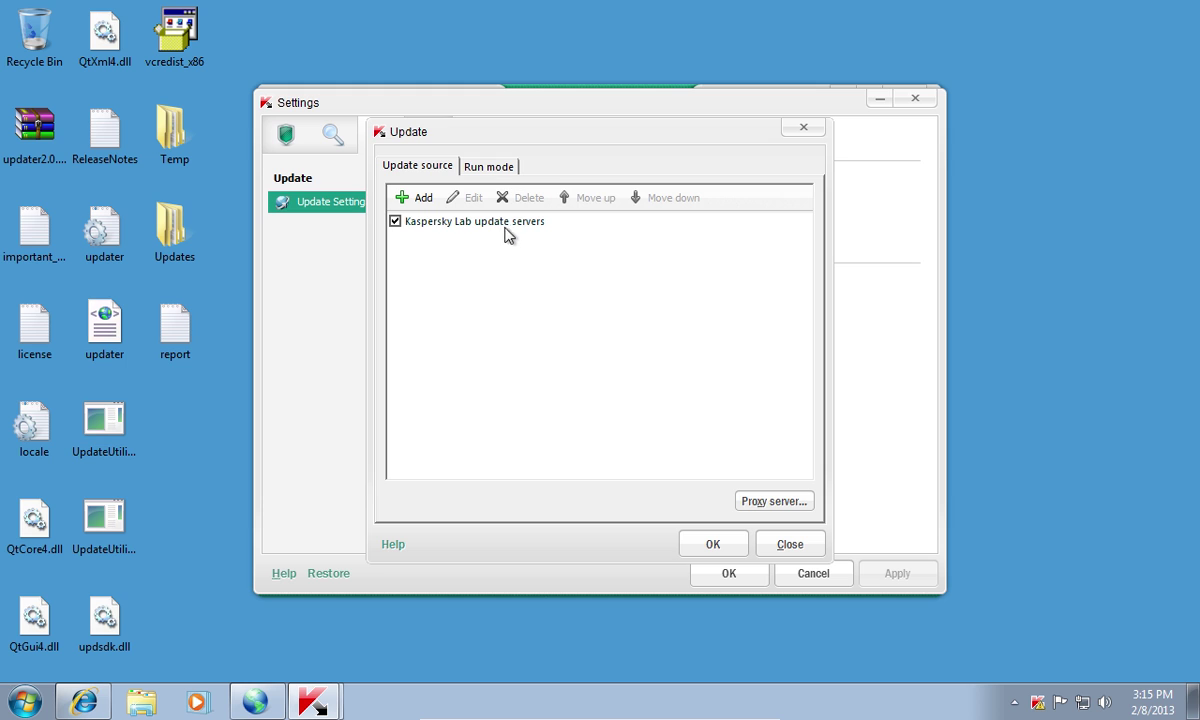
- Add the desktop Updates folder as a source, disable Kaspersky Lab servers, and apply
left_click(414, 197)
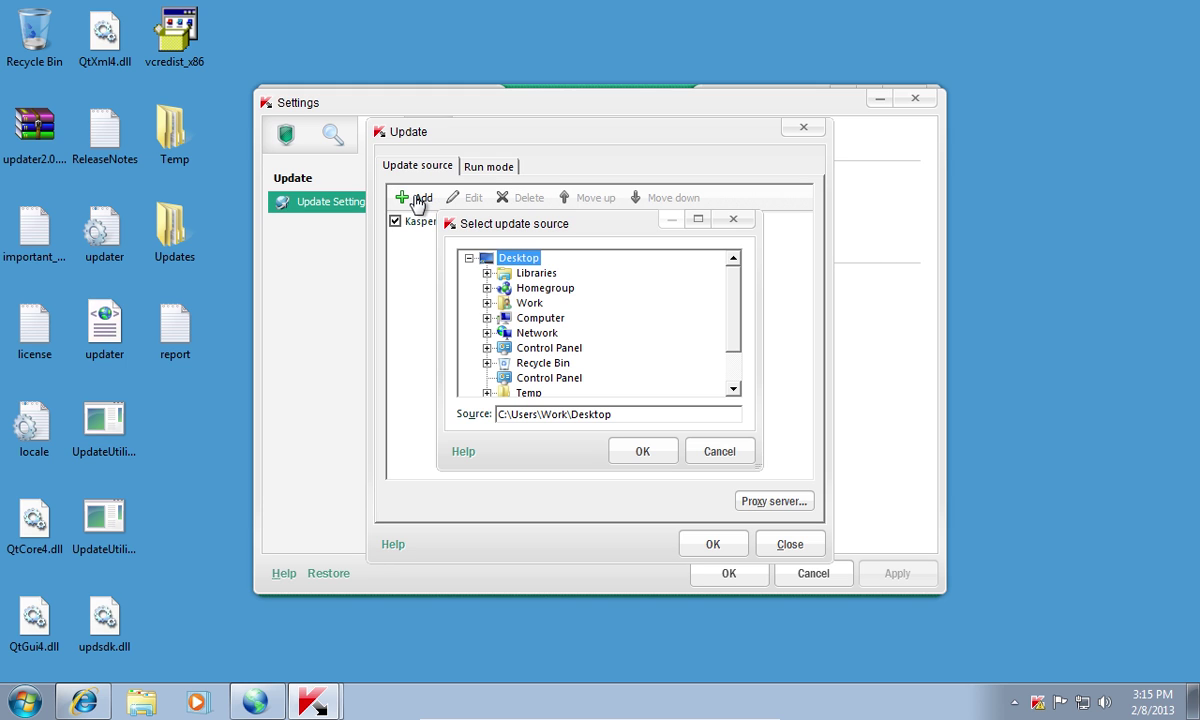
scroll(700, 310, "down", 2)
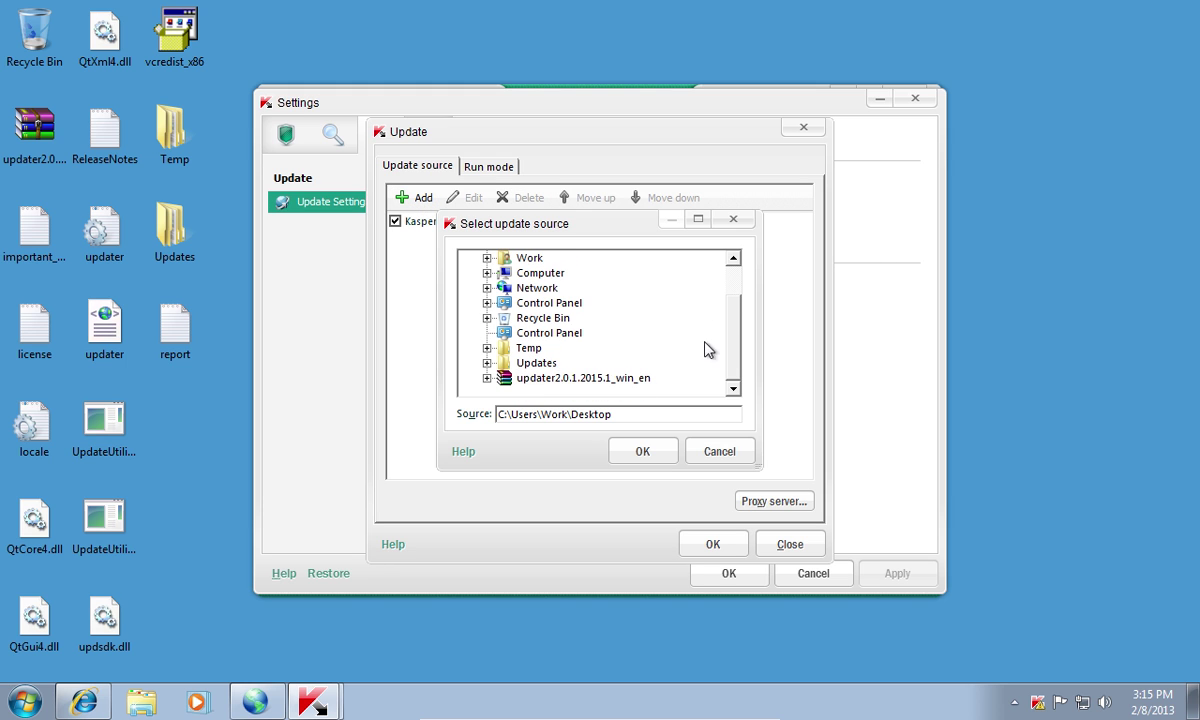
left_click(537, 364)
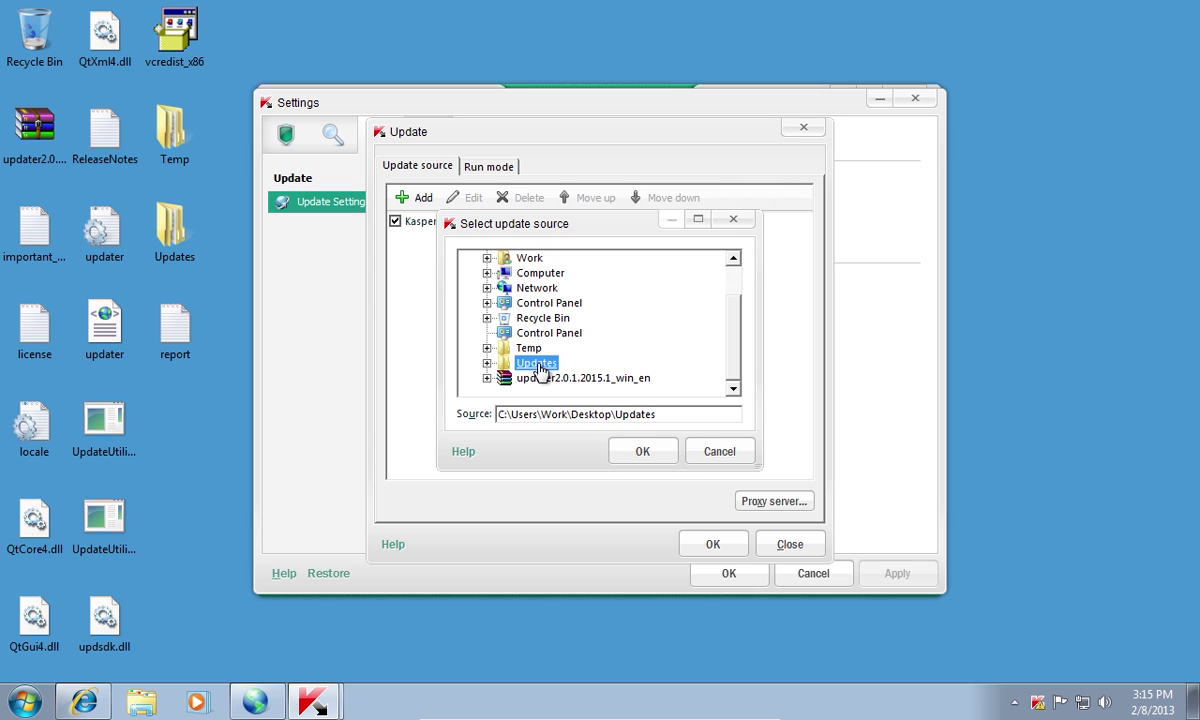
left_click(641, 453)
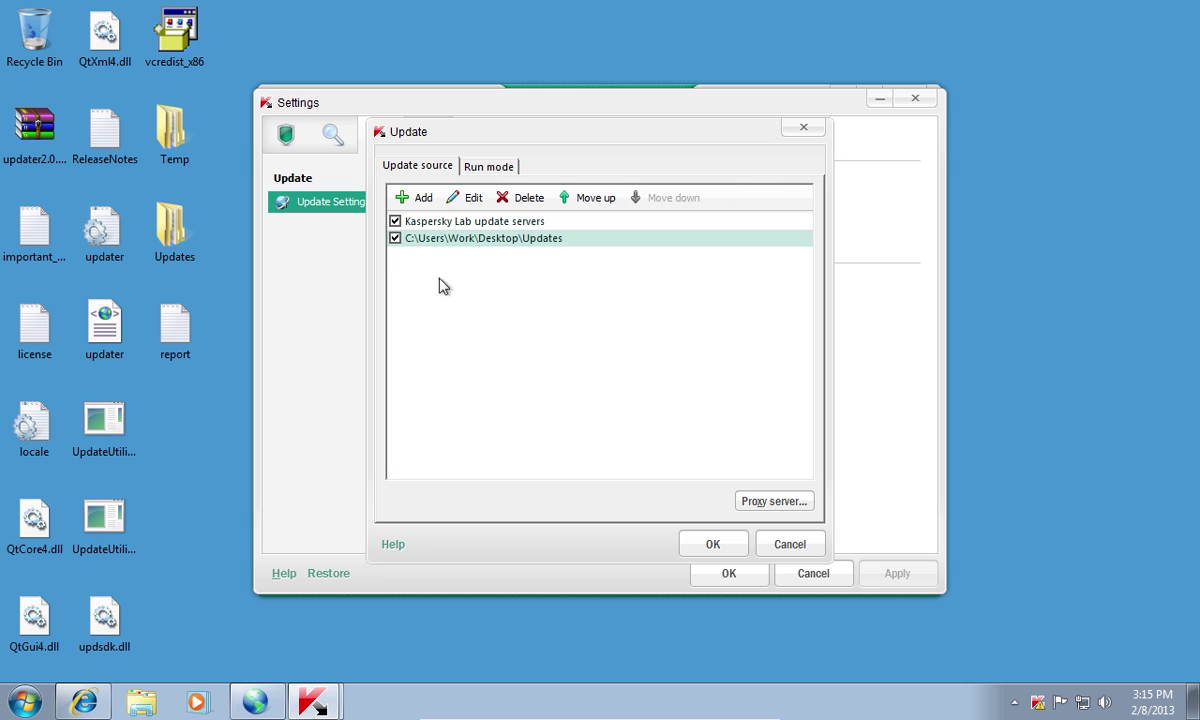
left_click(395, 222)
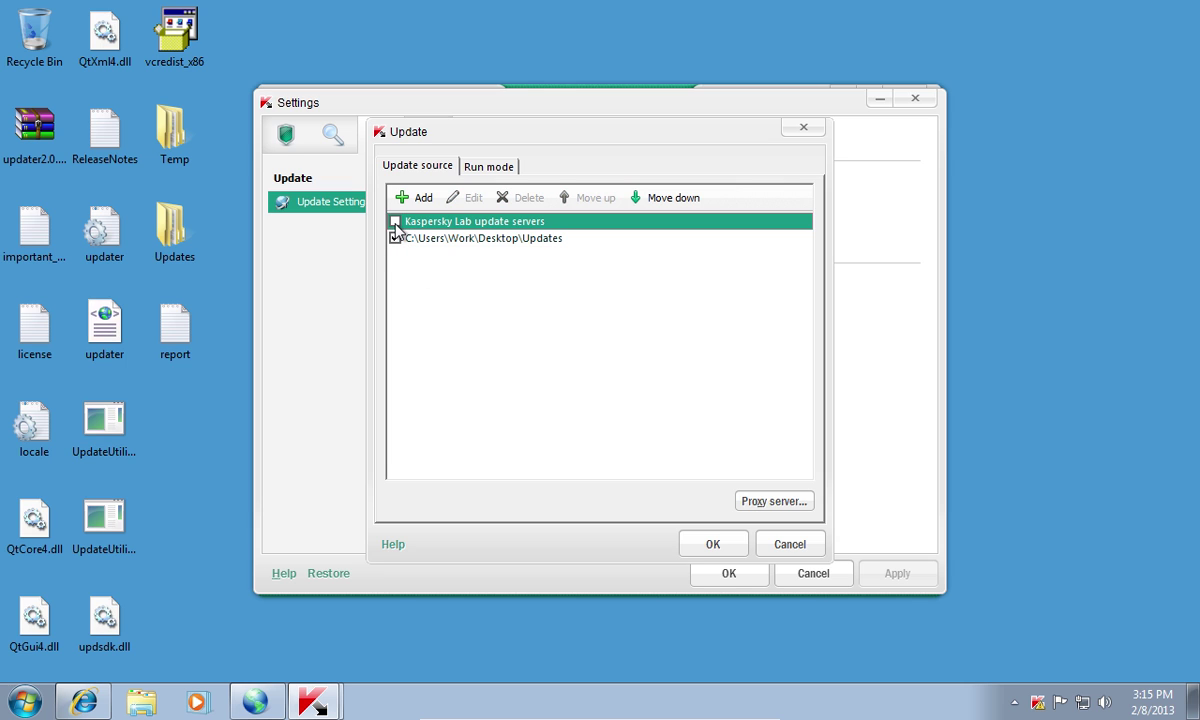
left_click(716, 542)
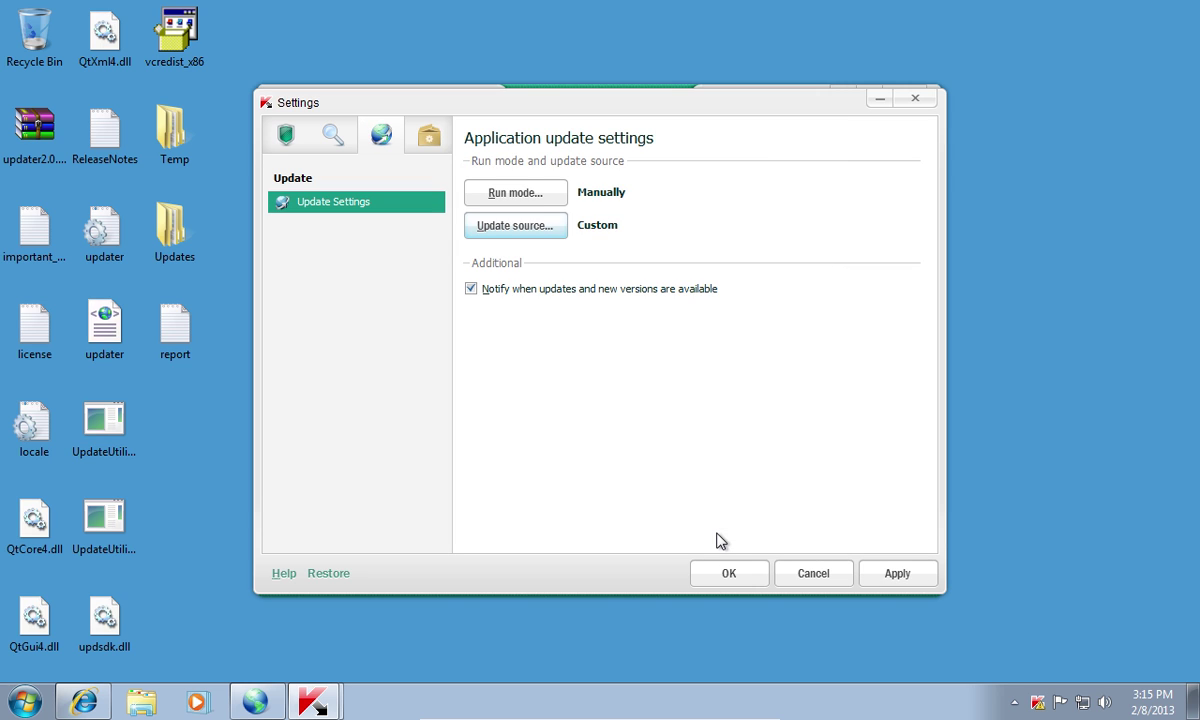
left_click(875, 576)
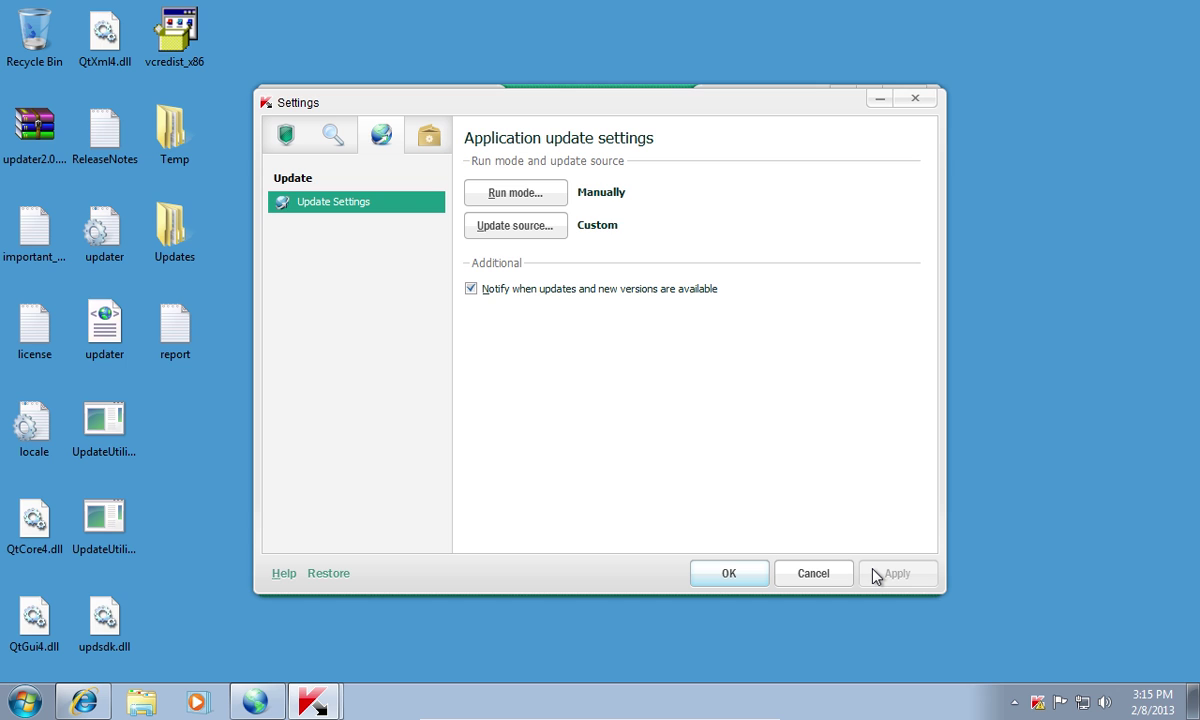
left_click(752, 575)
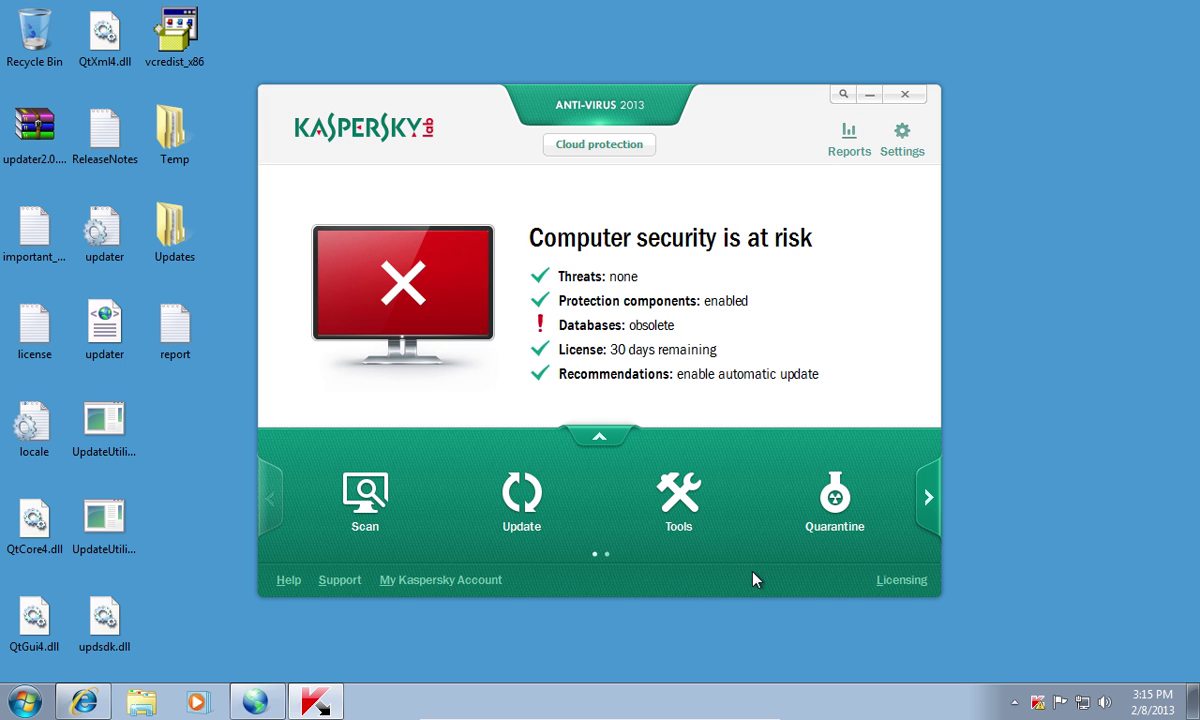
- Run the database update from the Update page, then close the Kaspersky window
left_click(528, 506)
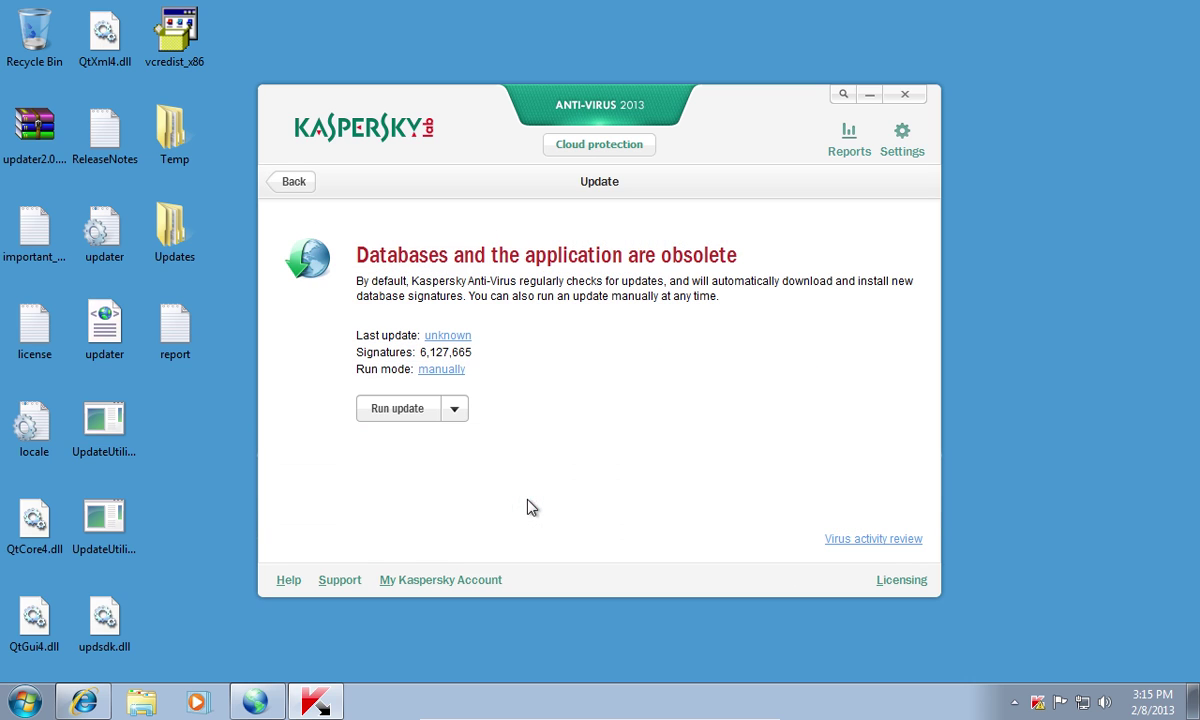
left_click(400, 418)
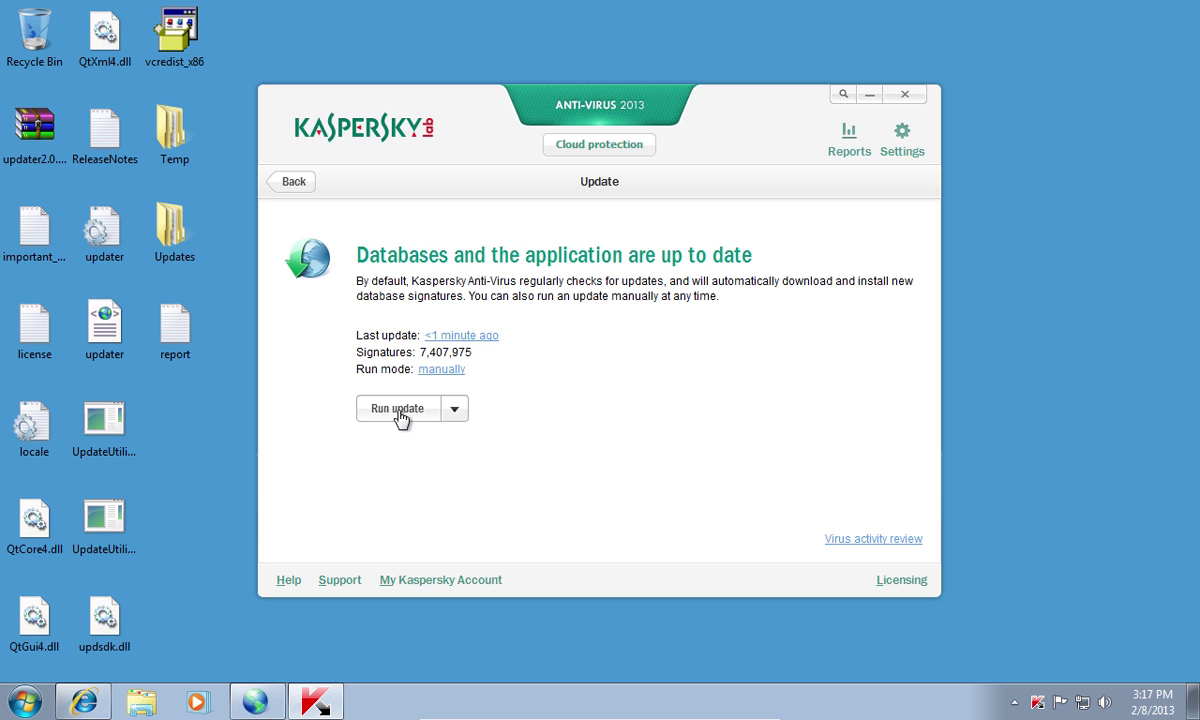
left_click(904, 97)
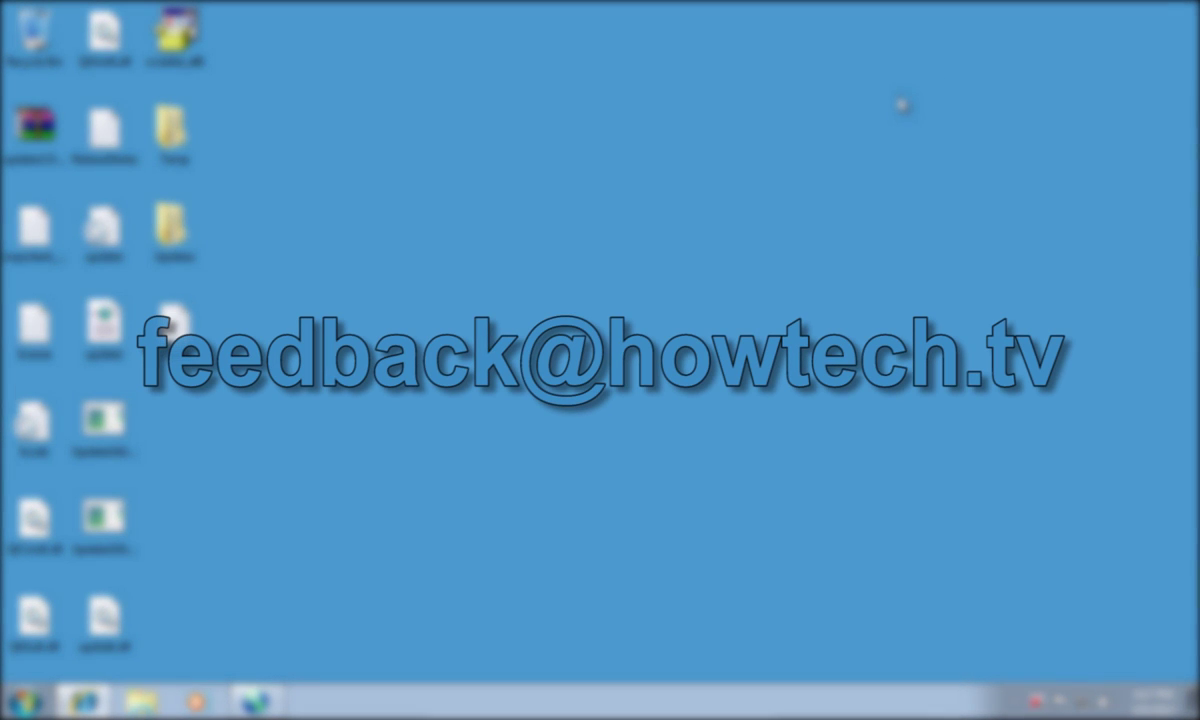